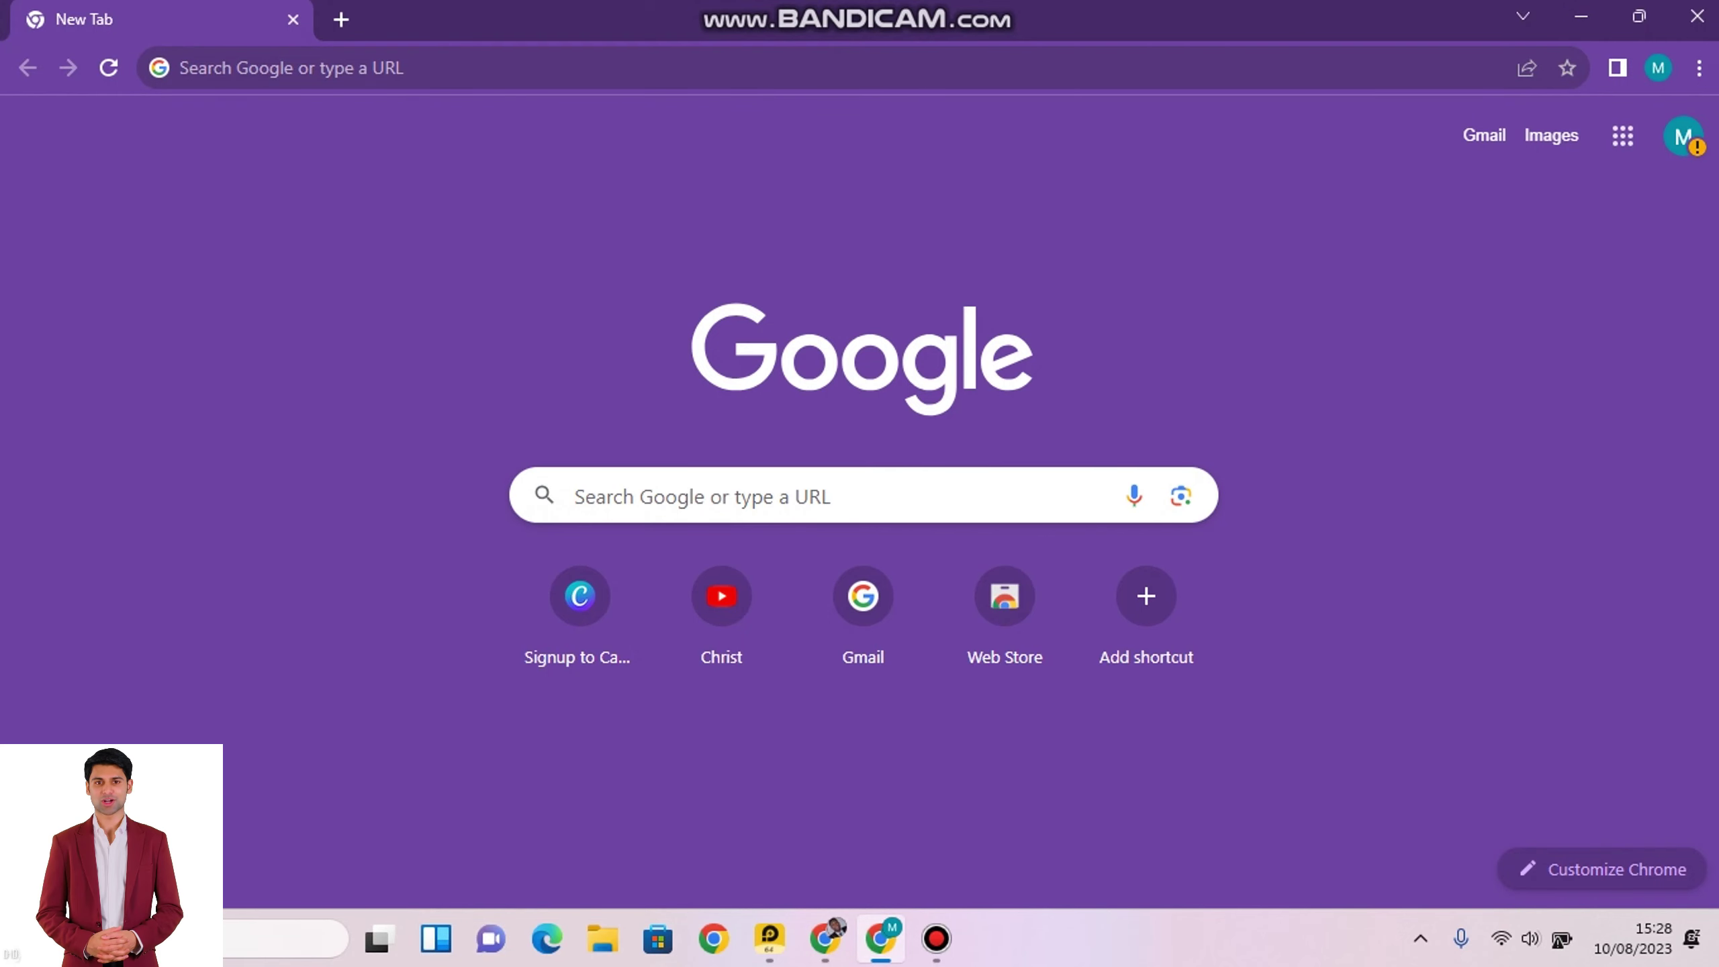
Step: Search Google for 'Tome ia' and open the tome.app sign-up page
left_click(785, 501)
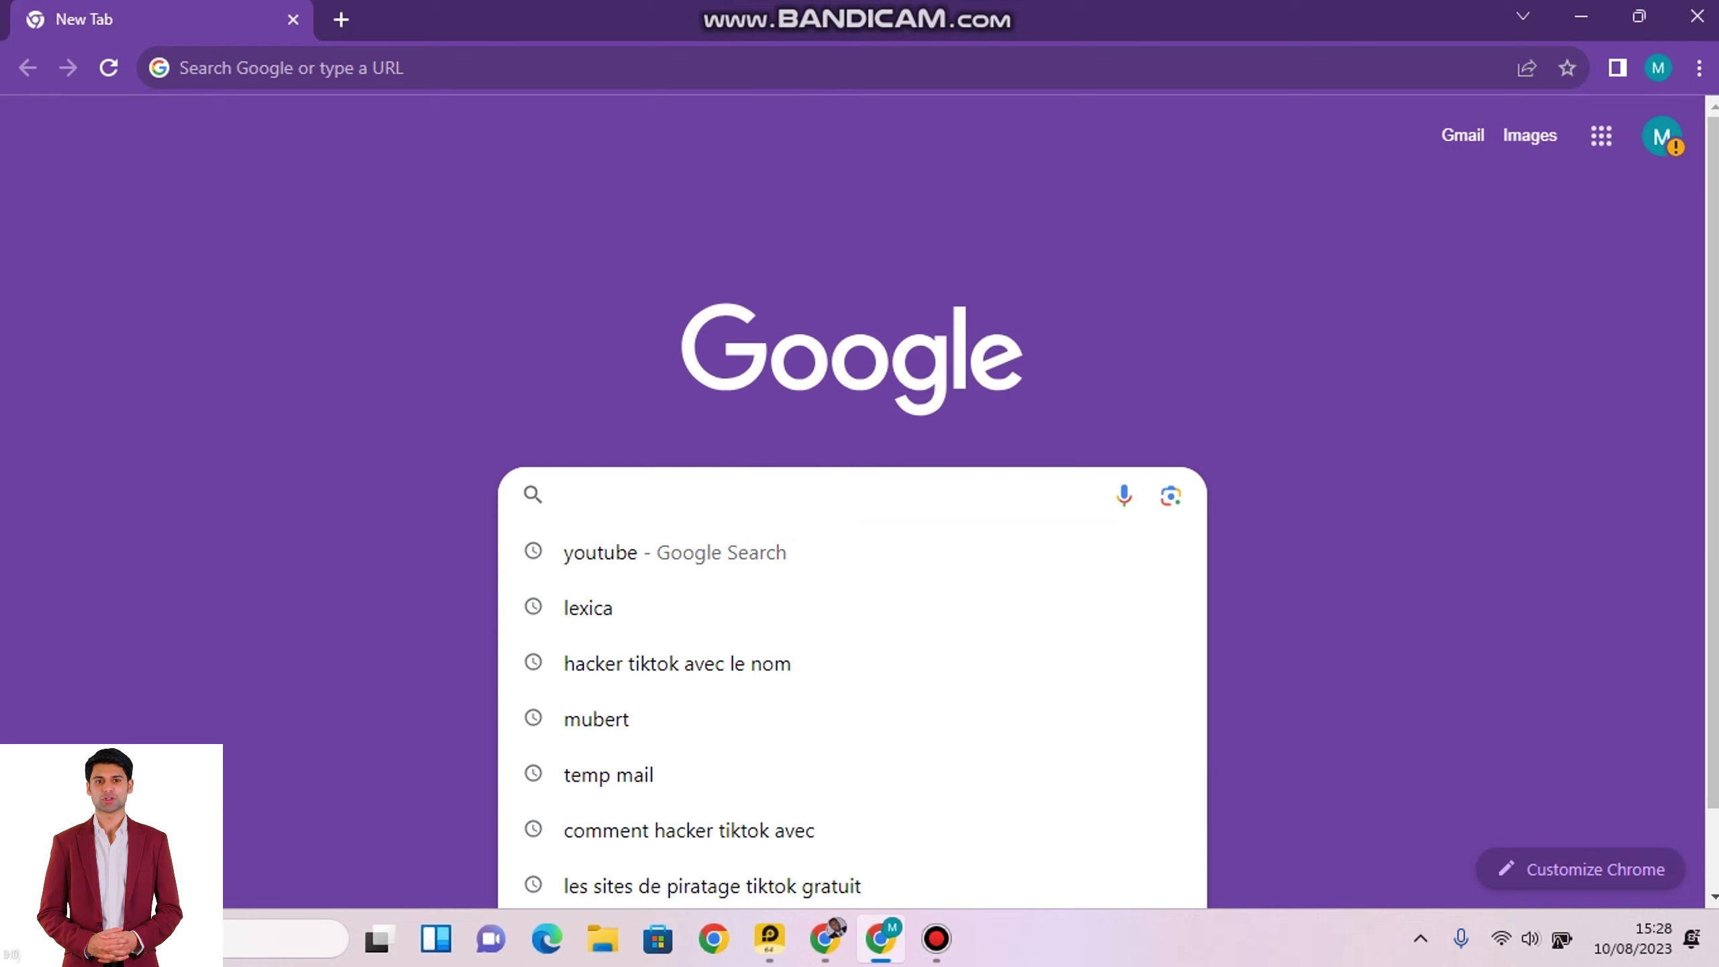
type("Tome ")
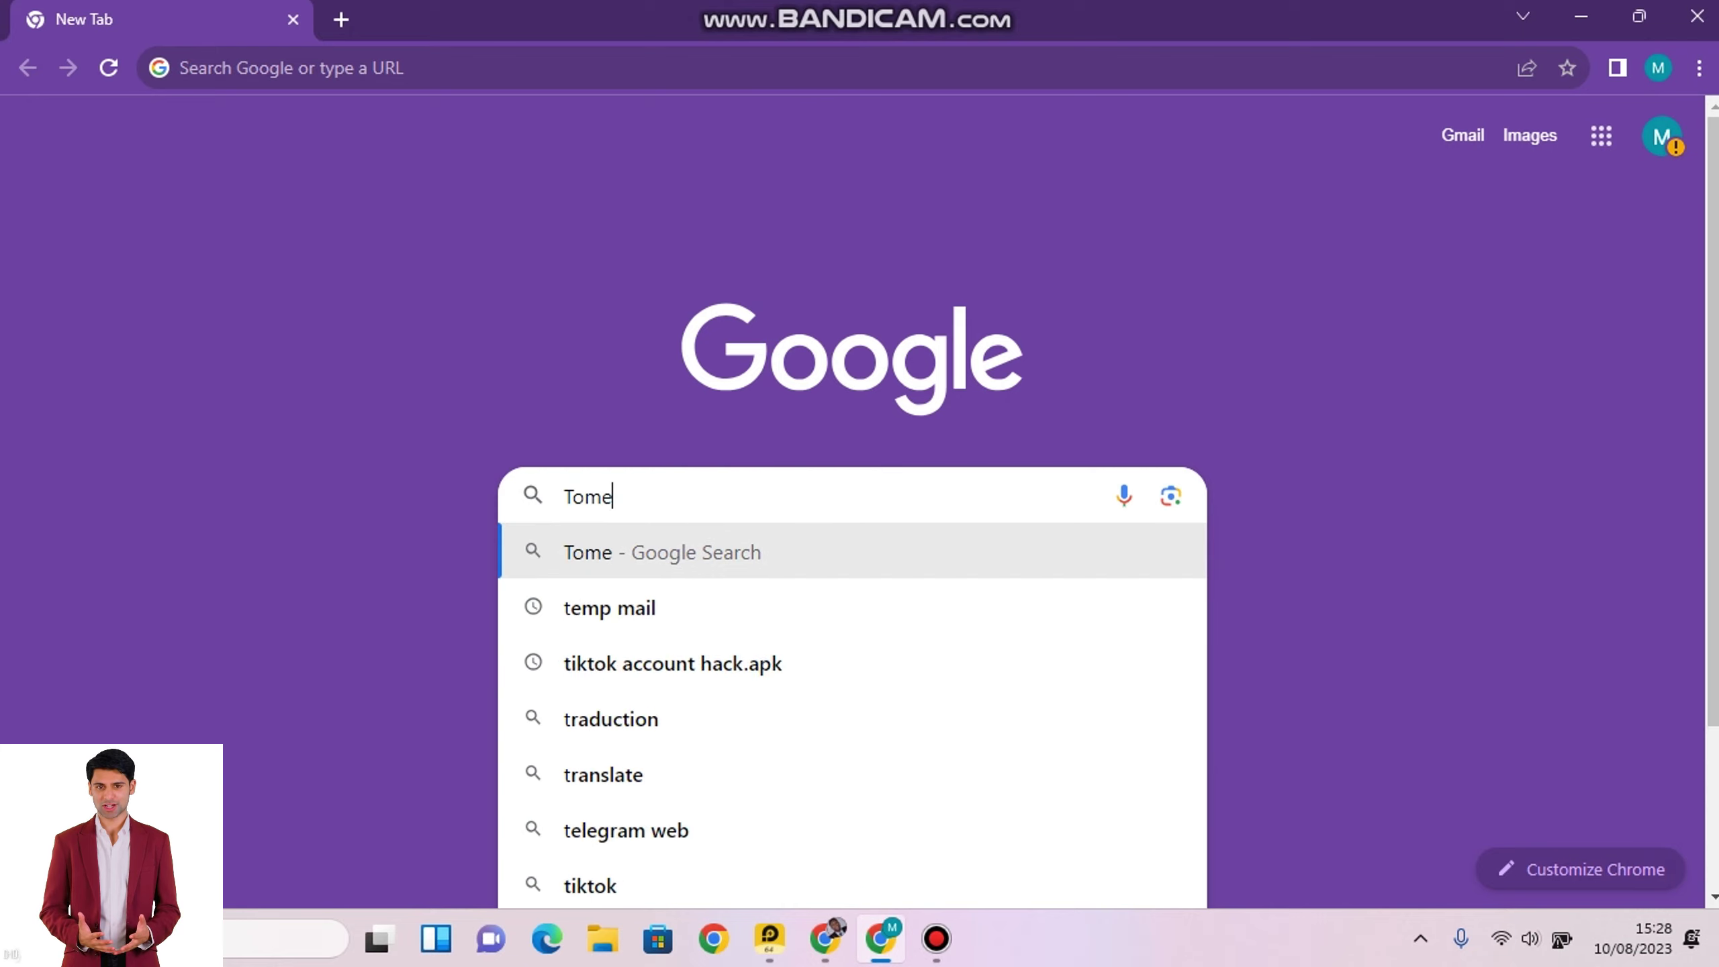
type("ia")
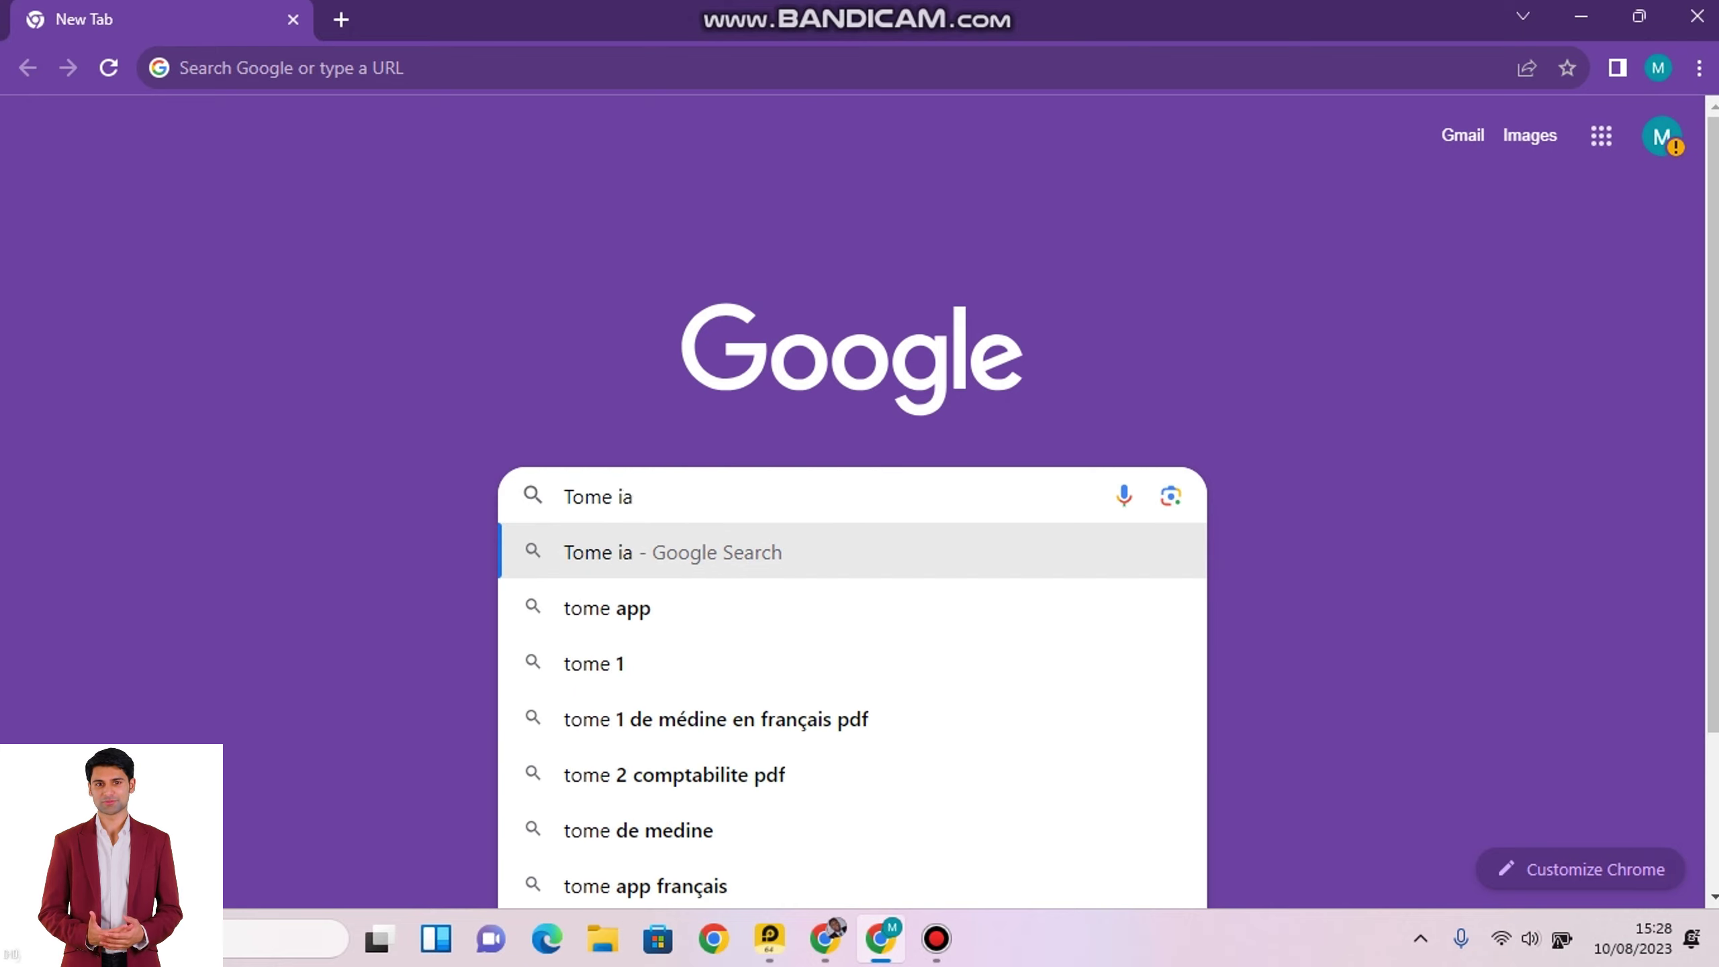
key("Return")
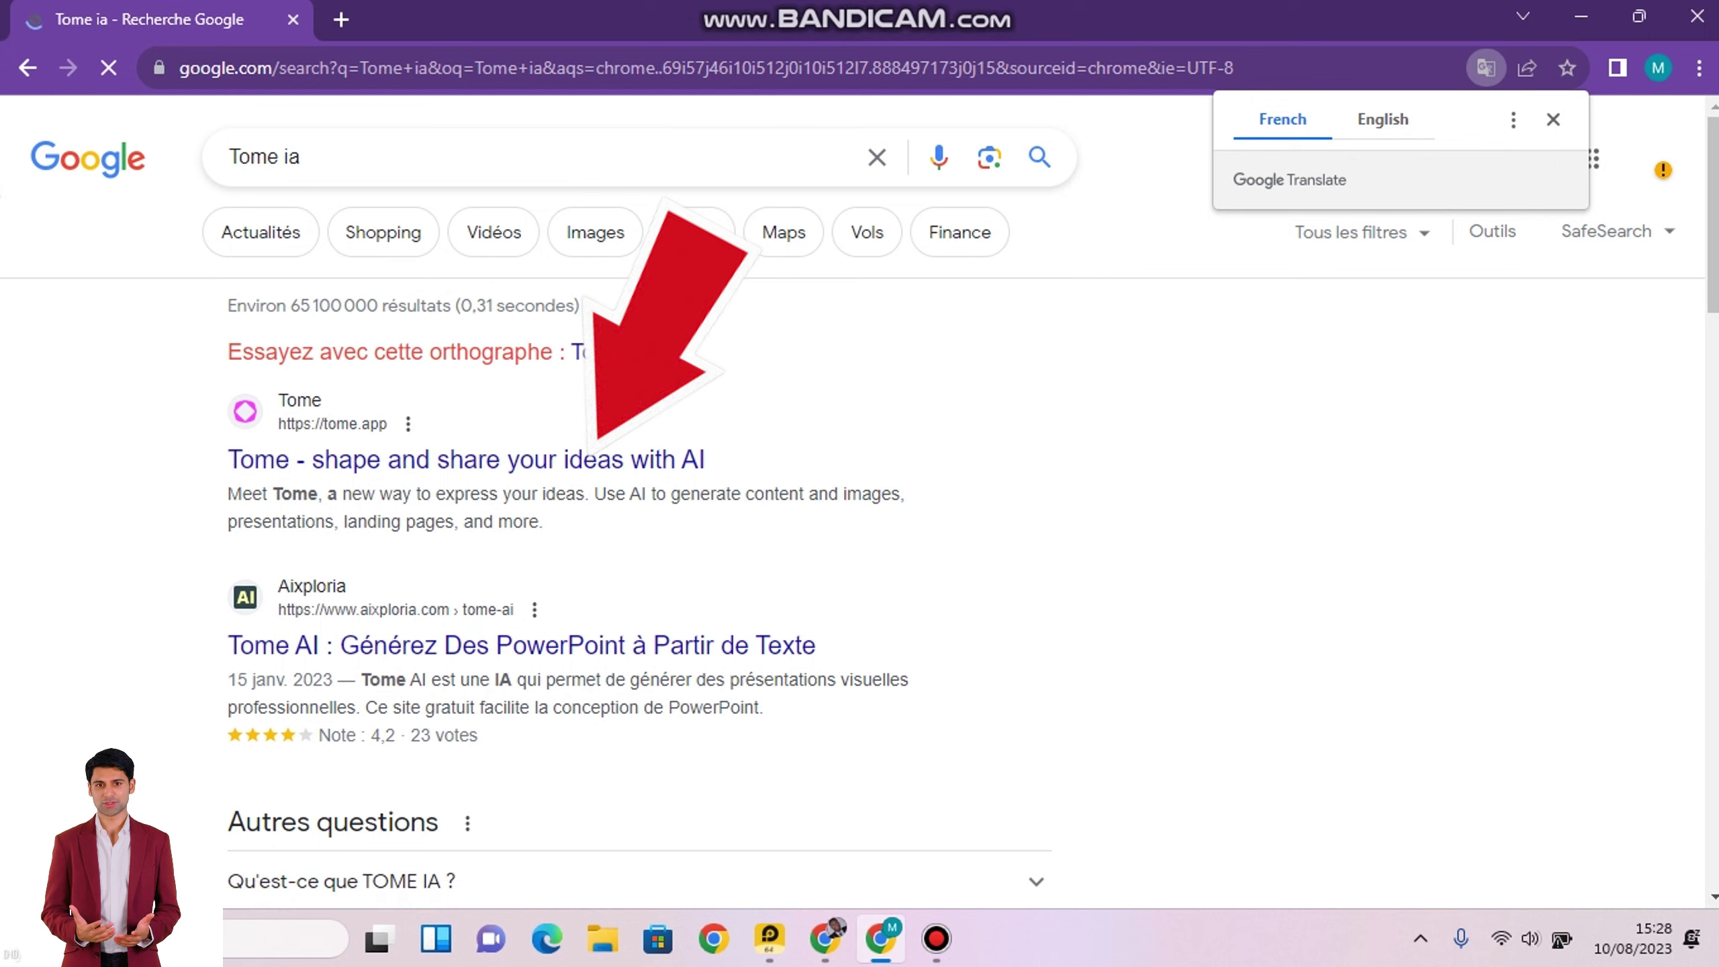
left_click(583, 460)
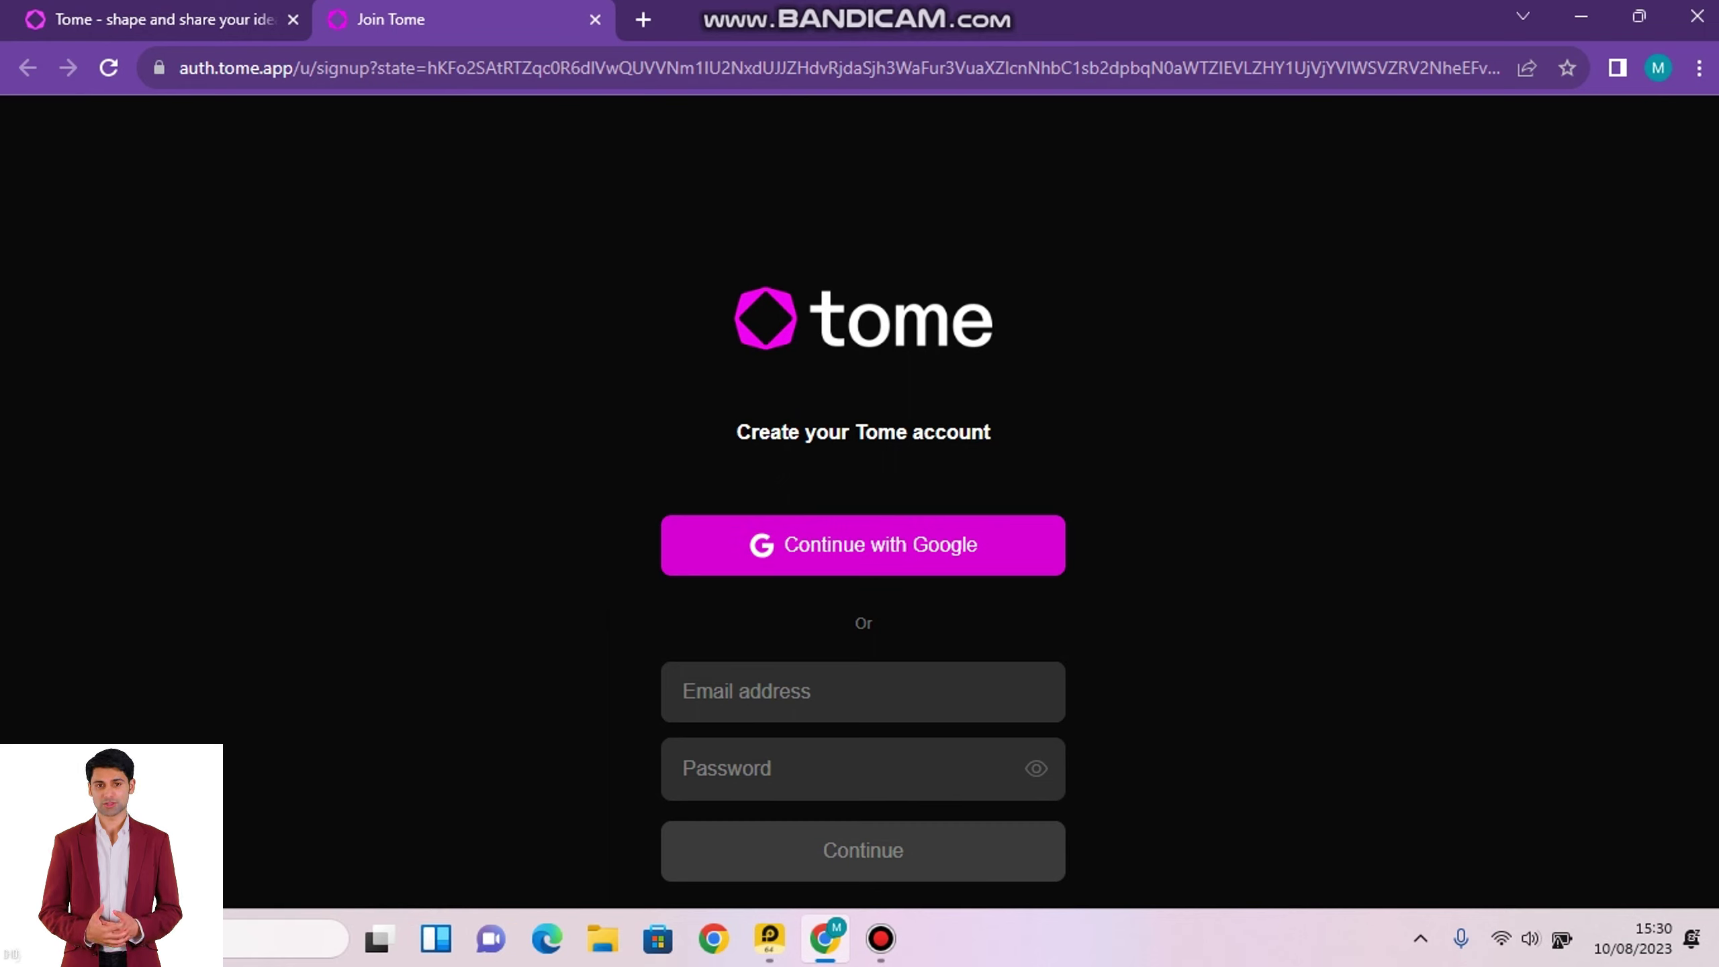
Step: Sign up to Tome with Google, choosing the existing Google account
left_click(863, 545)
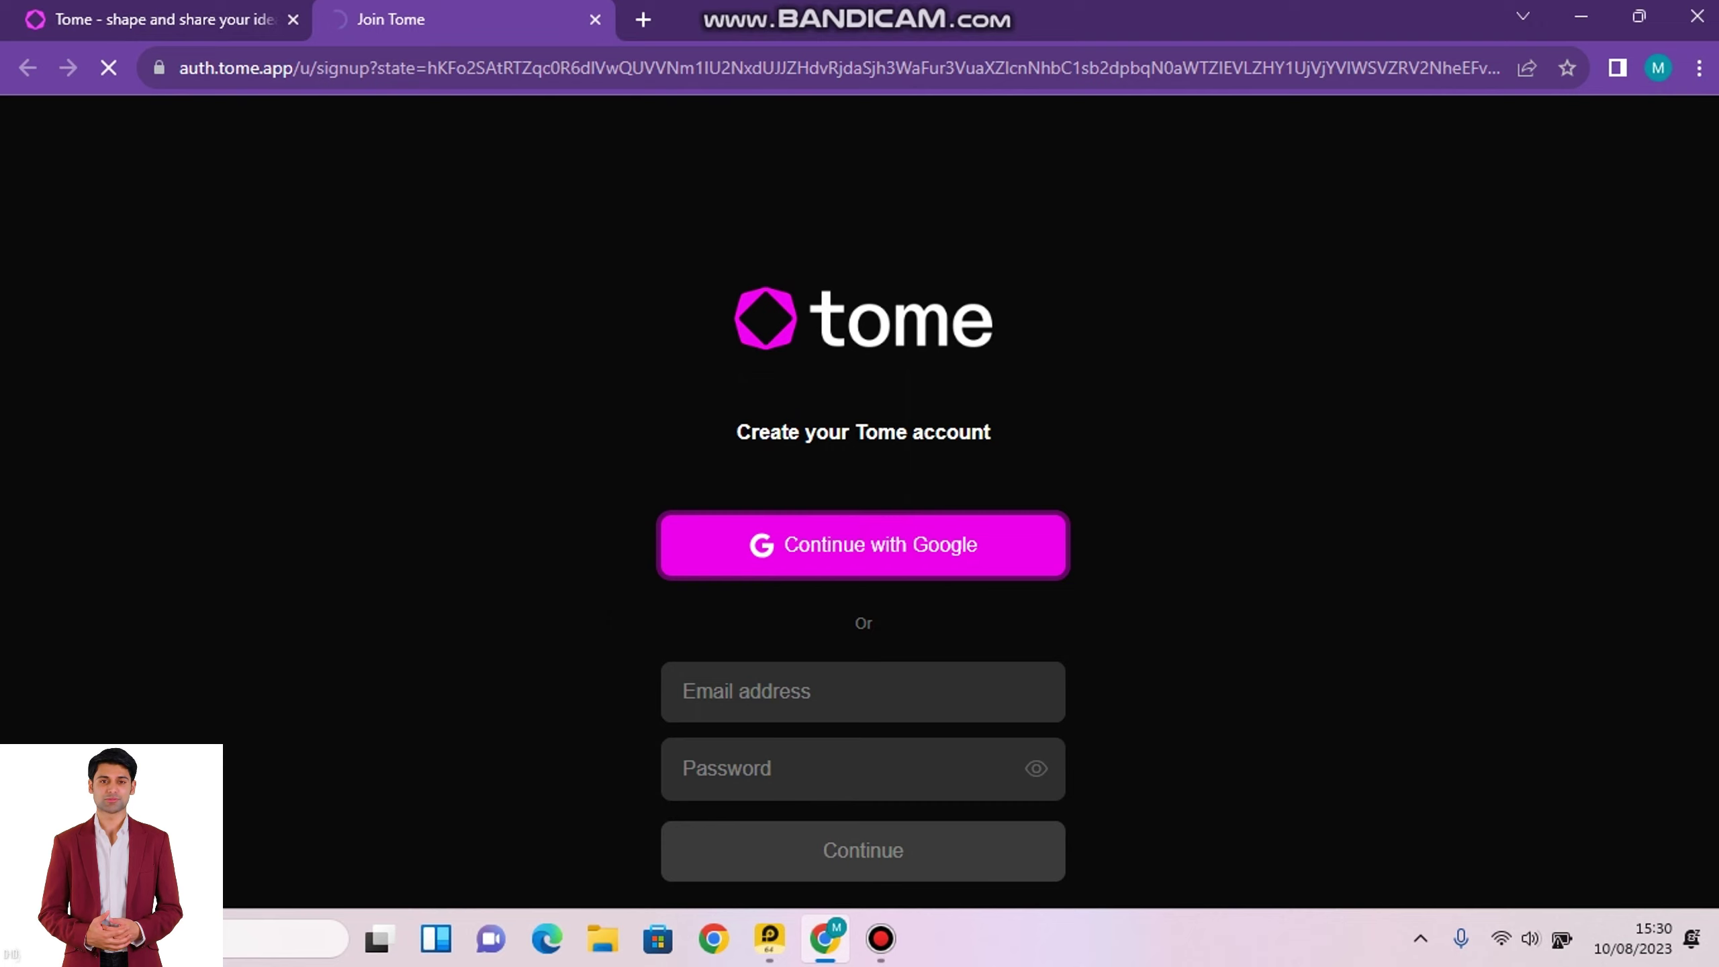
left_click(888, 548)
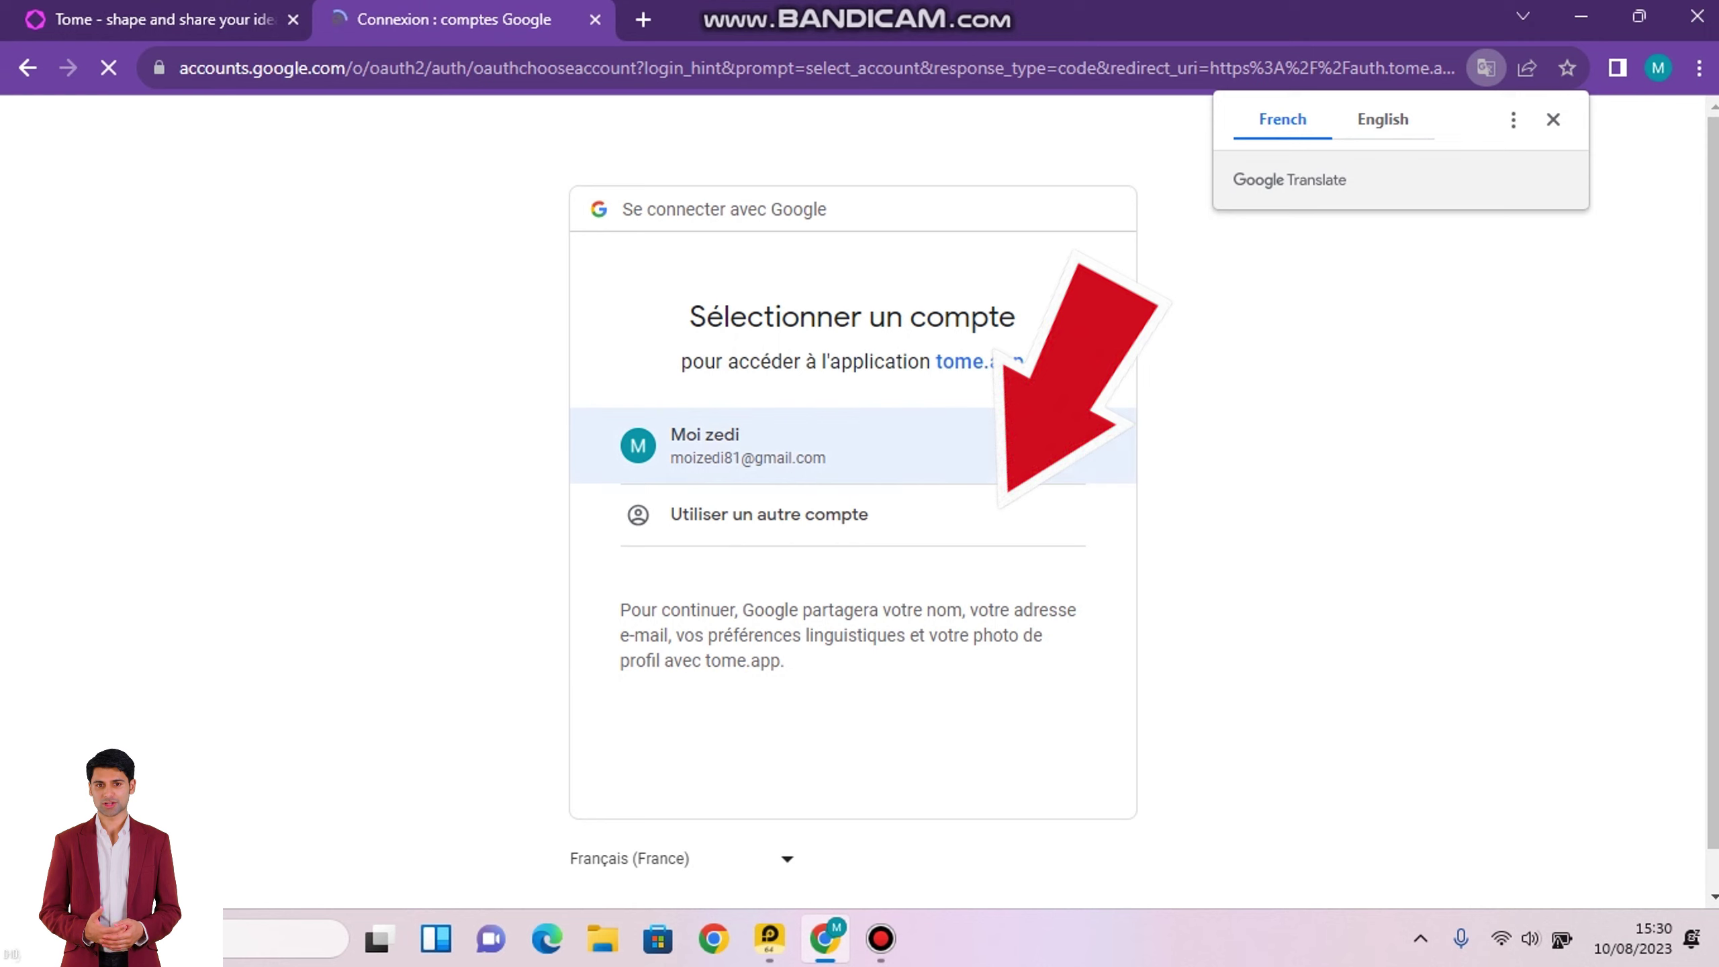
left_click(748, 445)
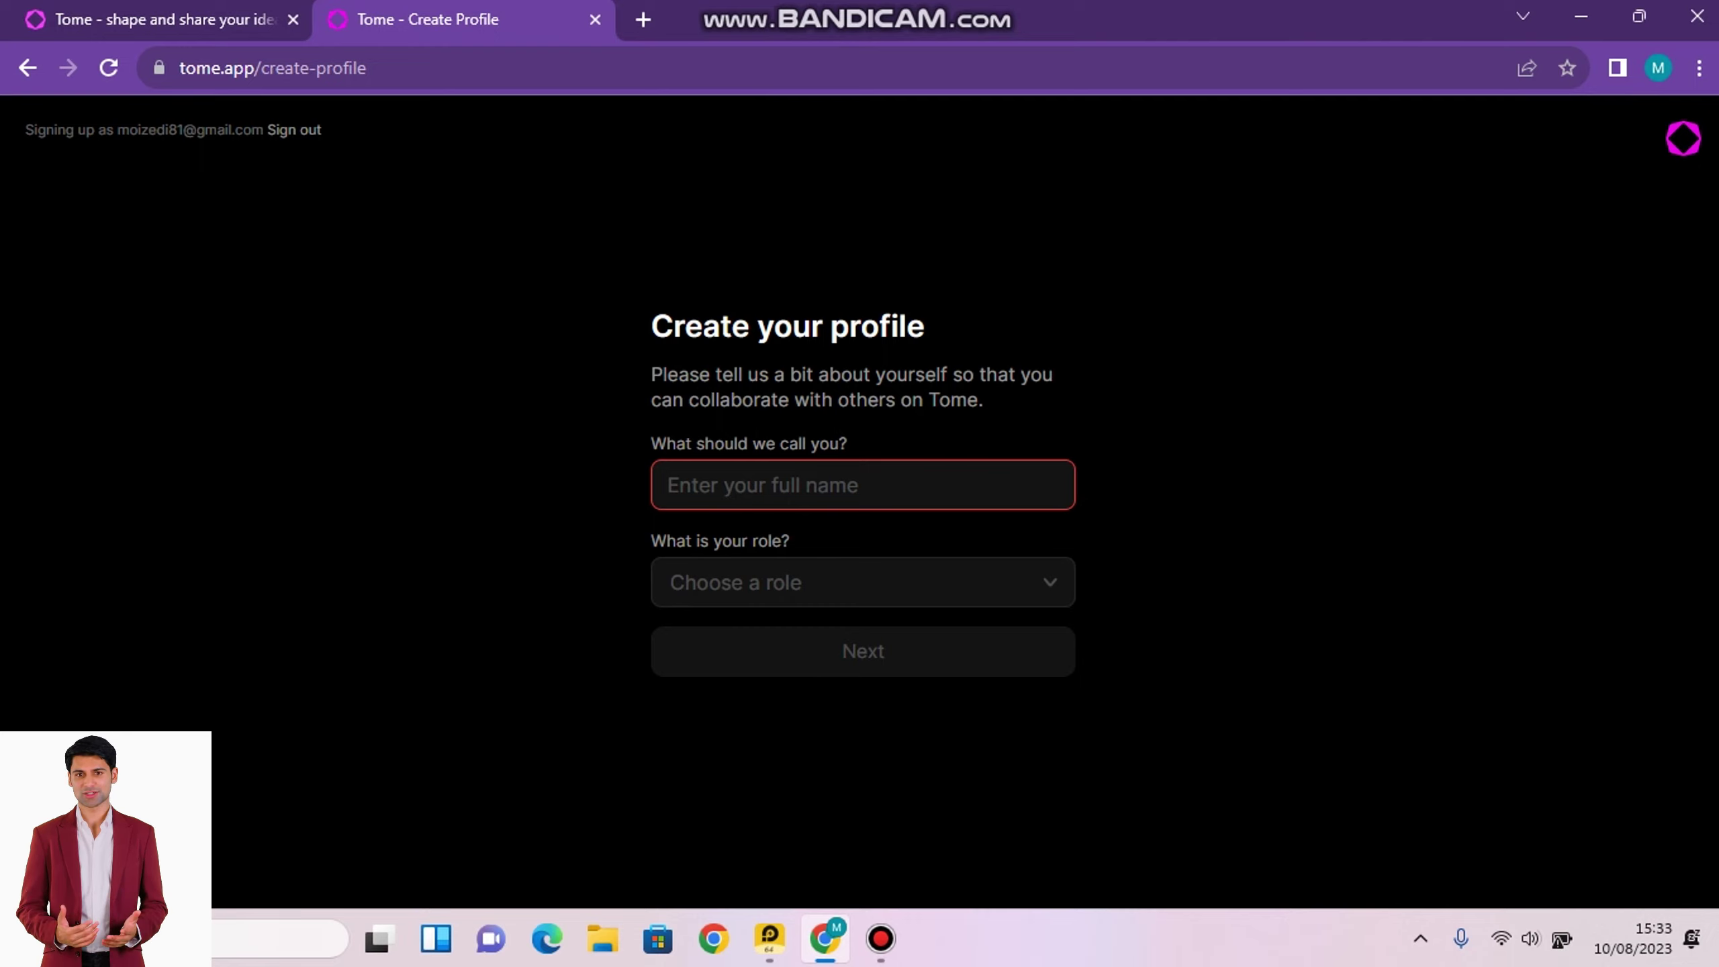
Step: Fill in the profile with your name and the Creative role
type("Mazedi Tutos")
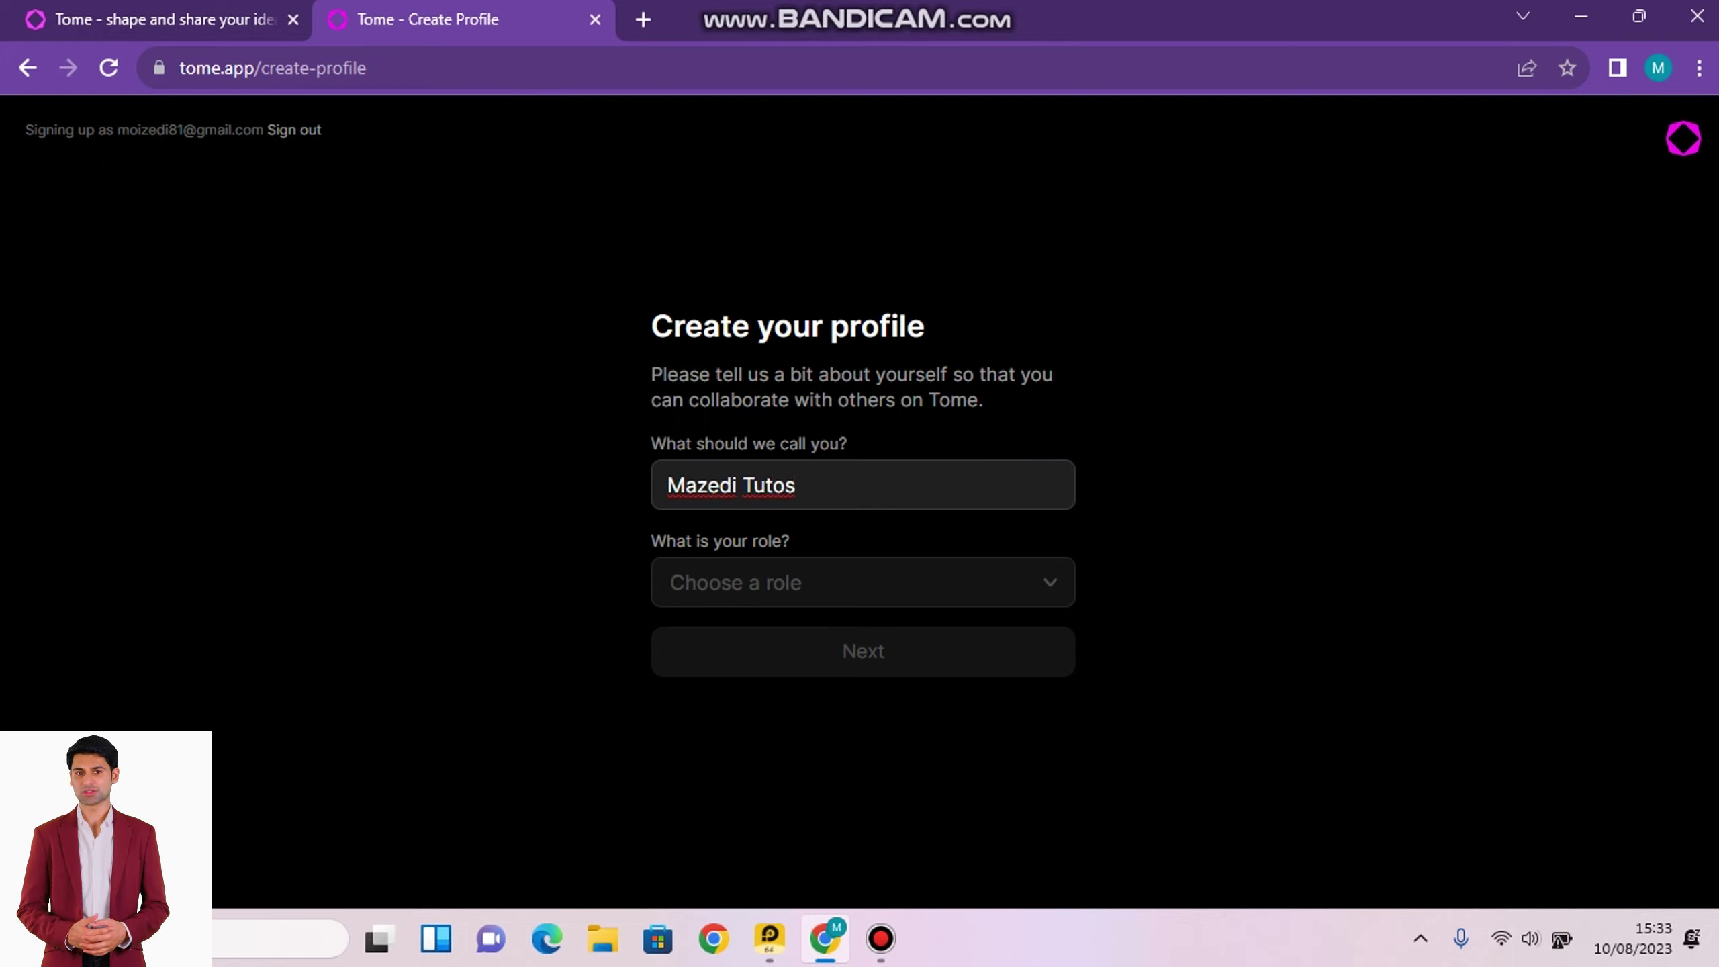
left_click(863, 582)
left_click(862, 472)
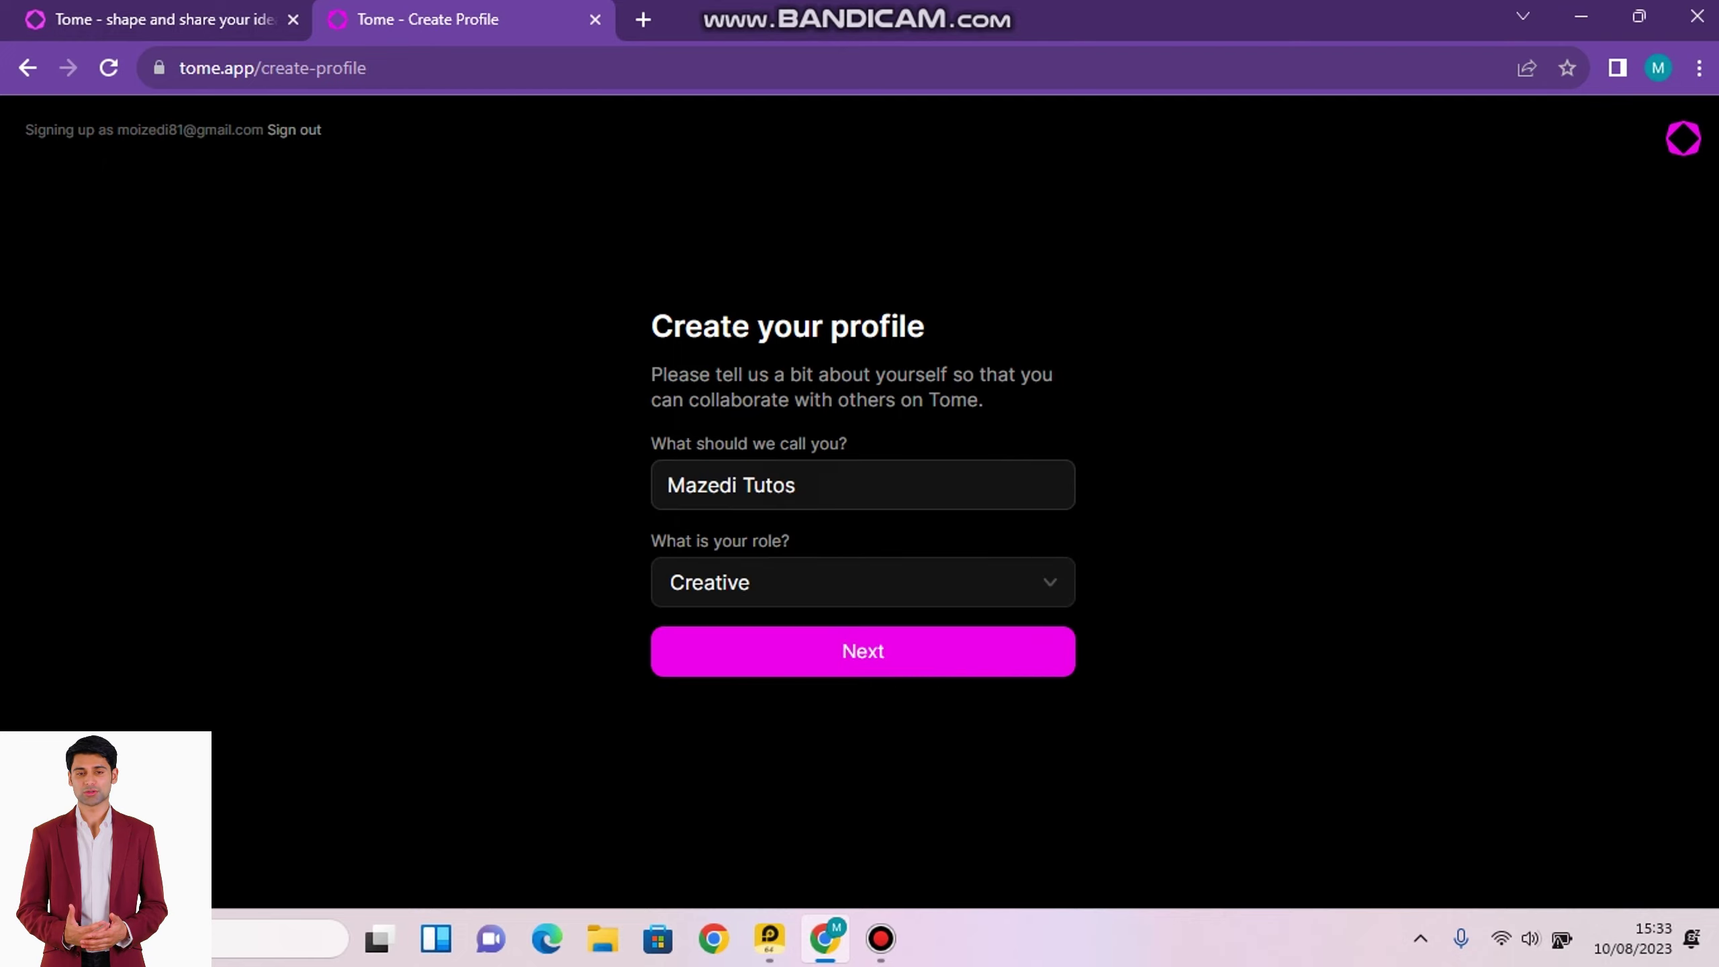
left_click(863, 650)
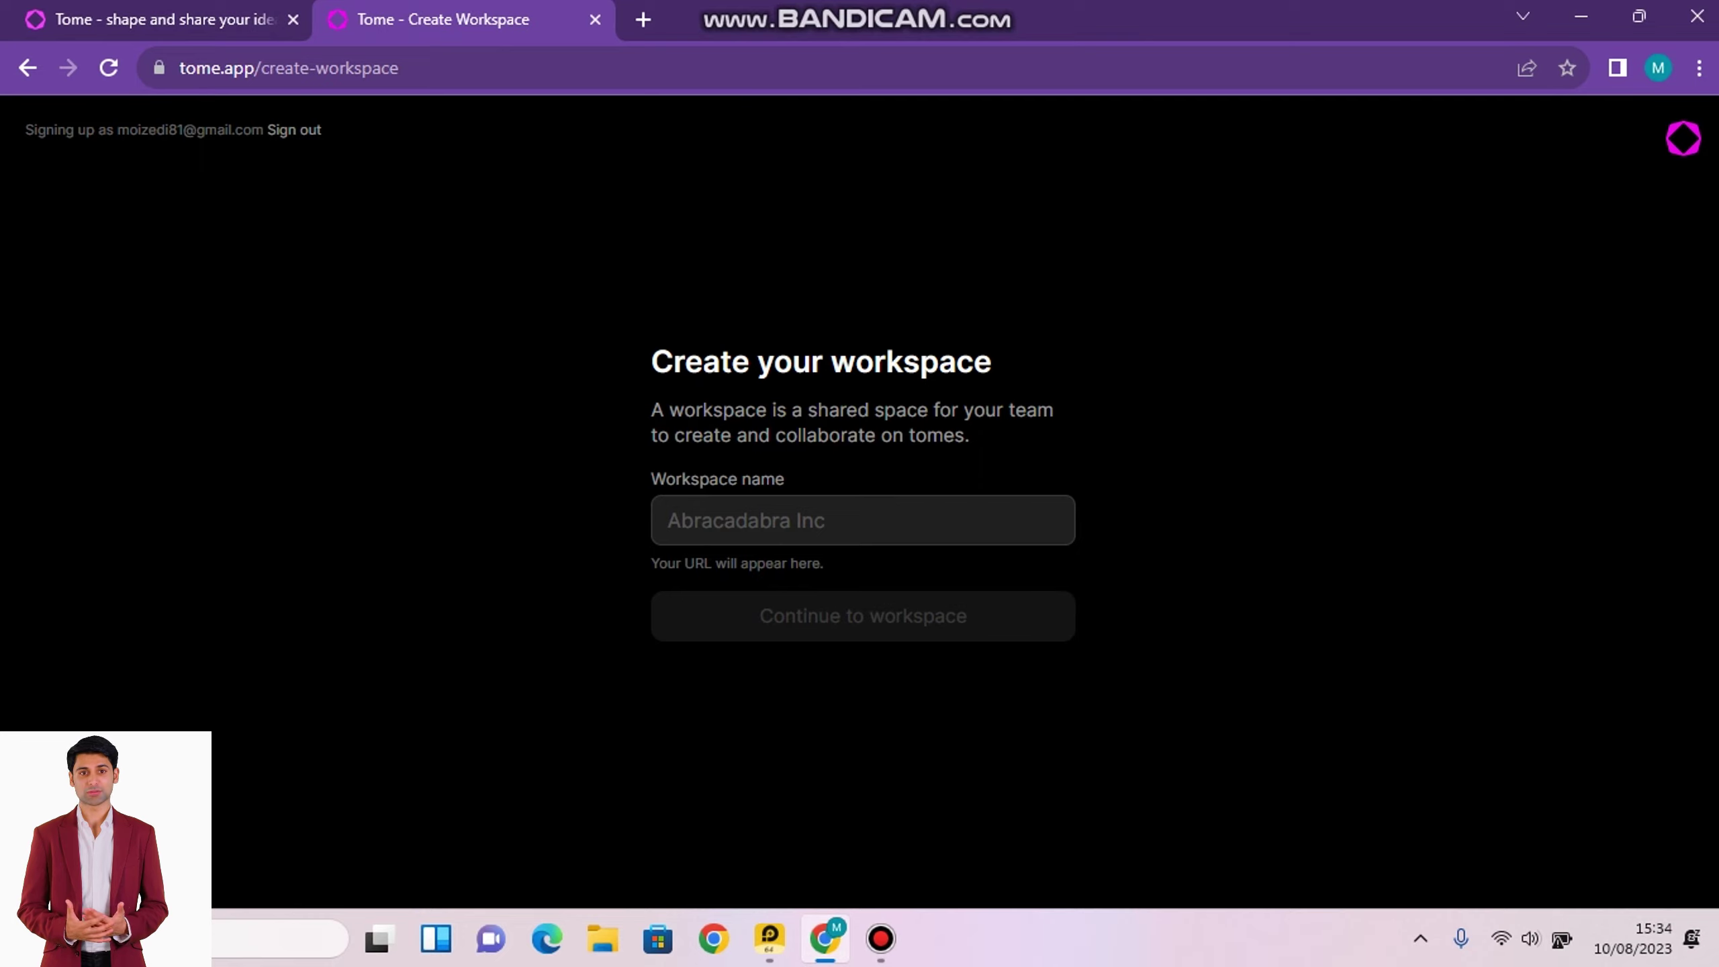
Step: Create the workspace 'Mazedi Tutos' and choose the free Basic plan
type("Maz")
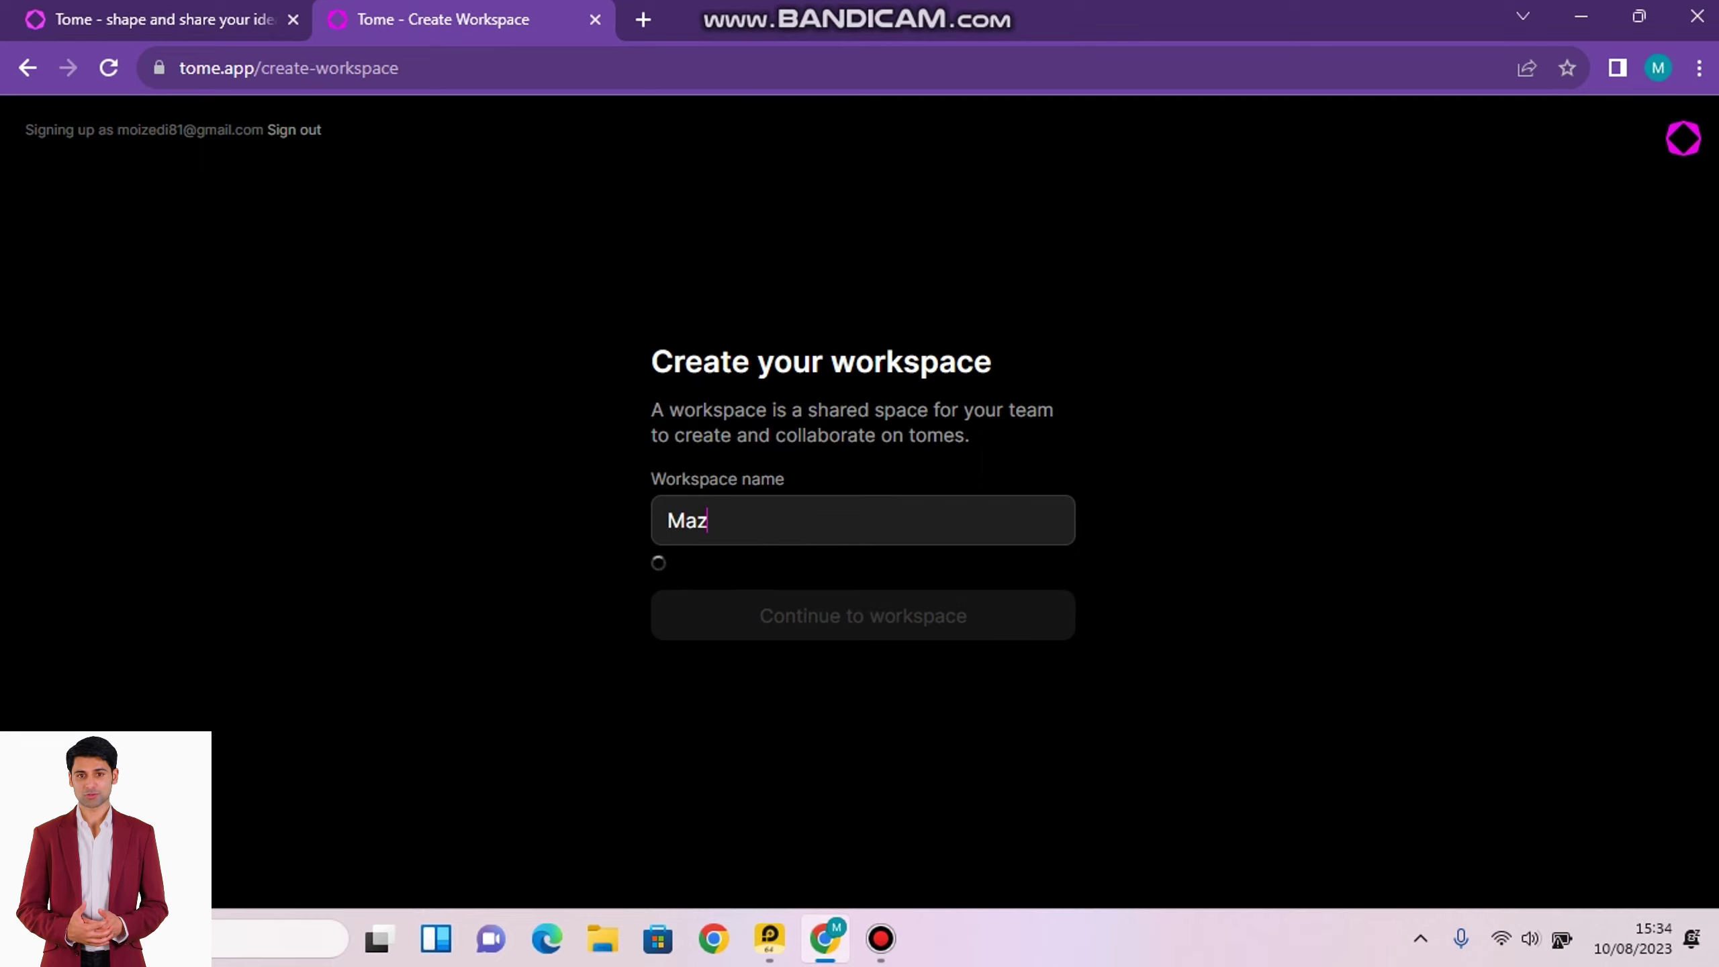
type("edi Tutos")
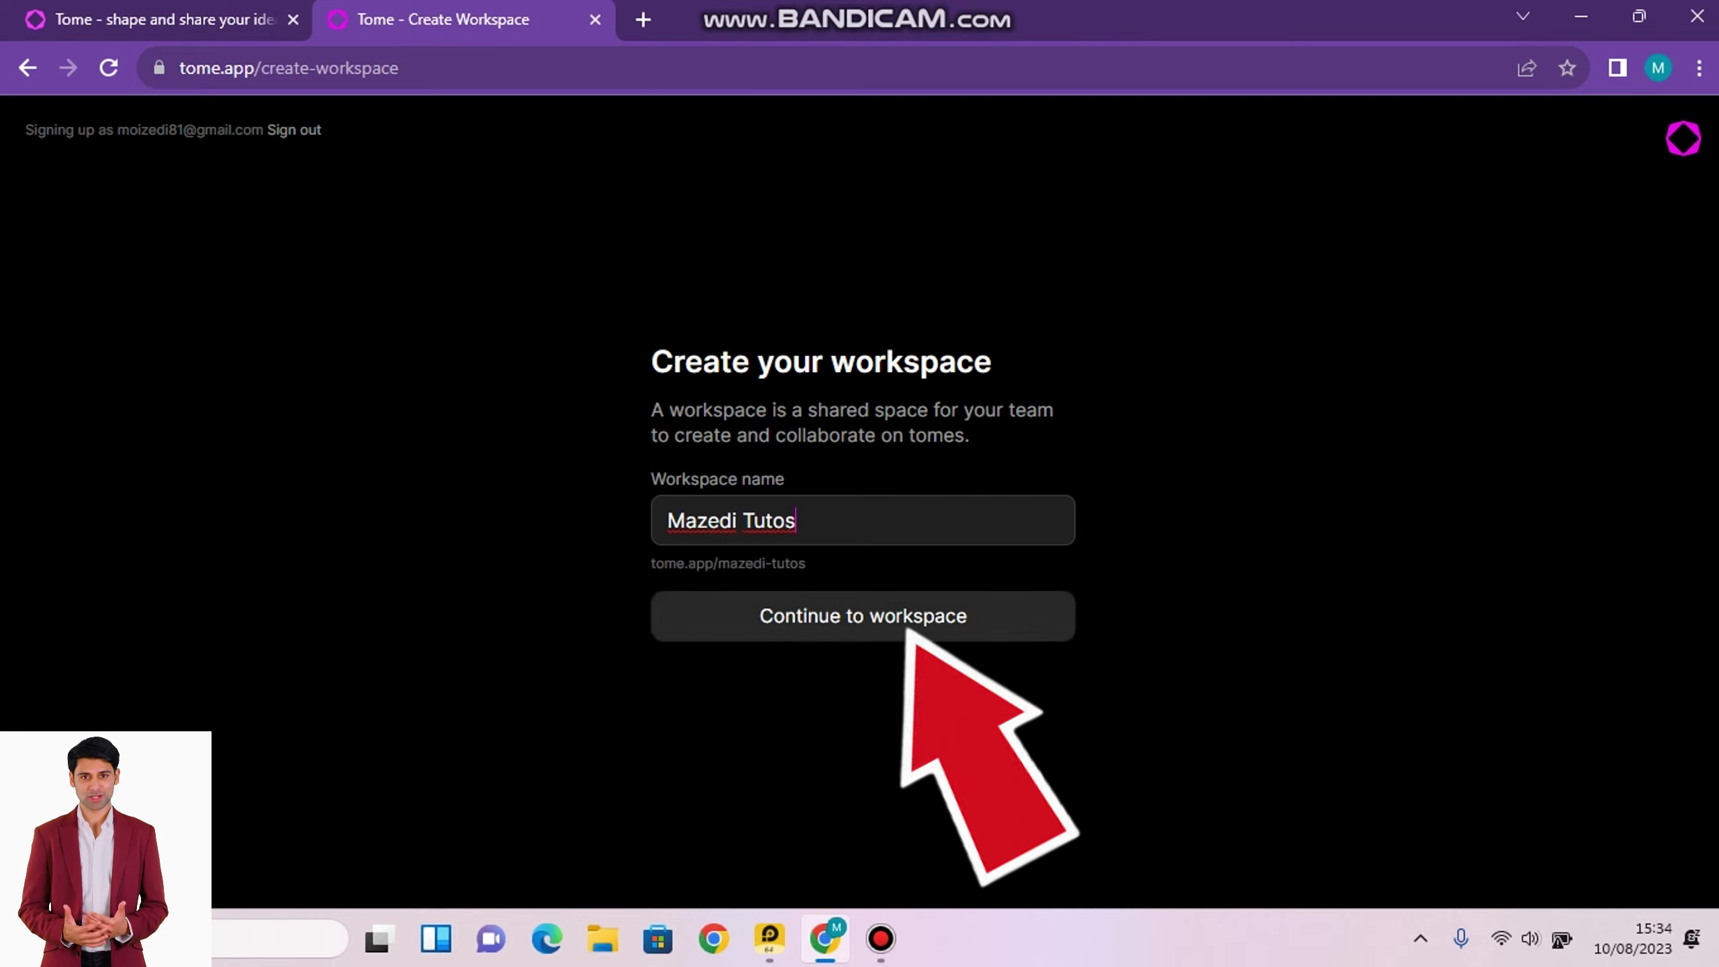
left_click(903, 623)
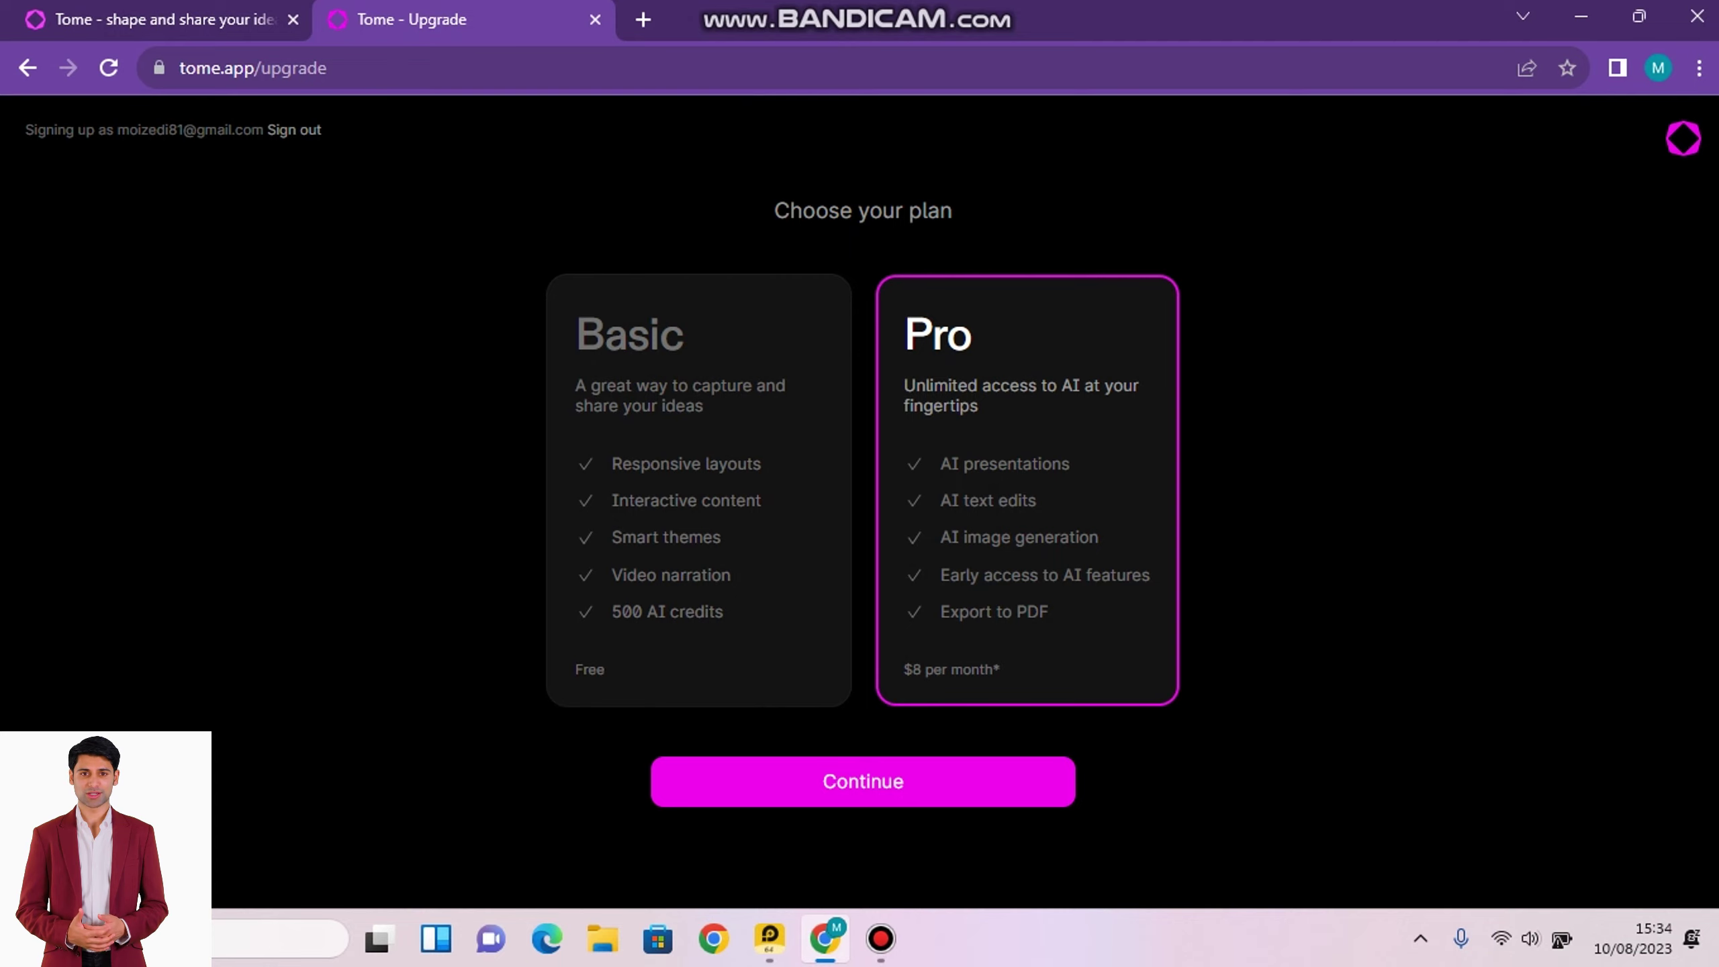
left_click(698, 487)
left_click(862, 781)
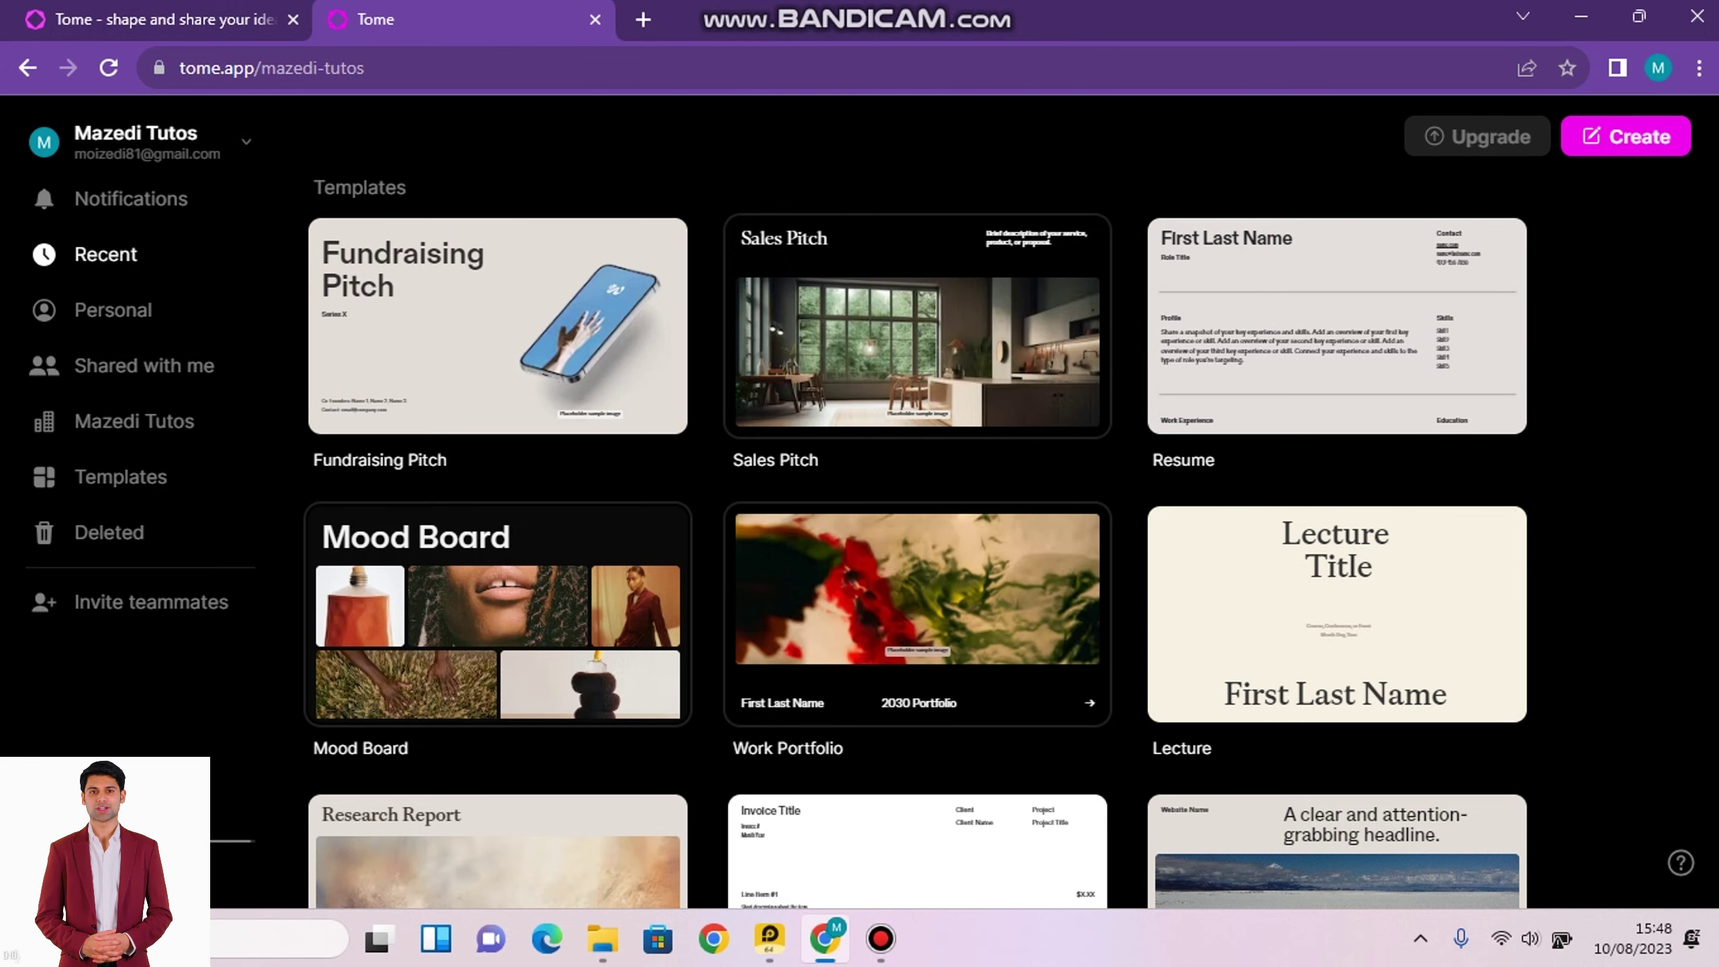
Step: Create a new tome and pick the AI 'Create presentation about...' action
left_click(1625, 136)
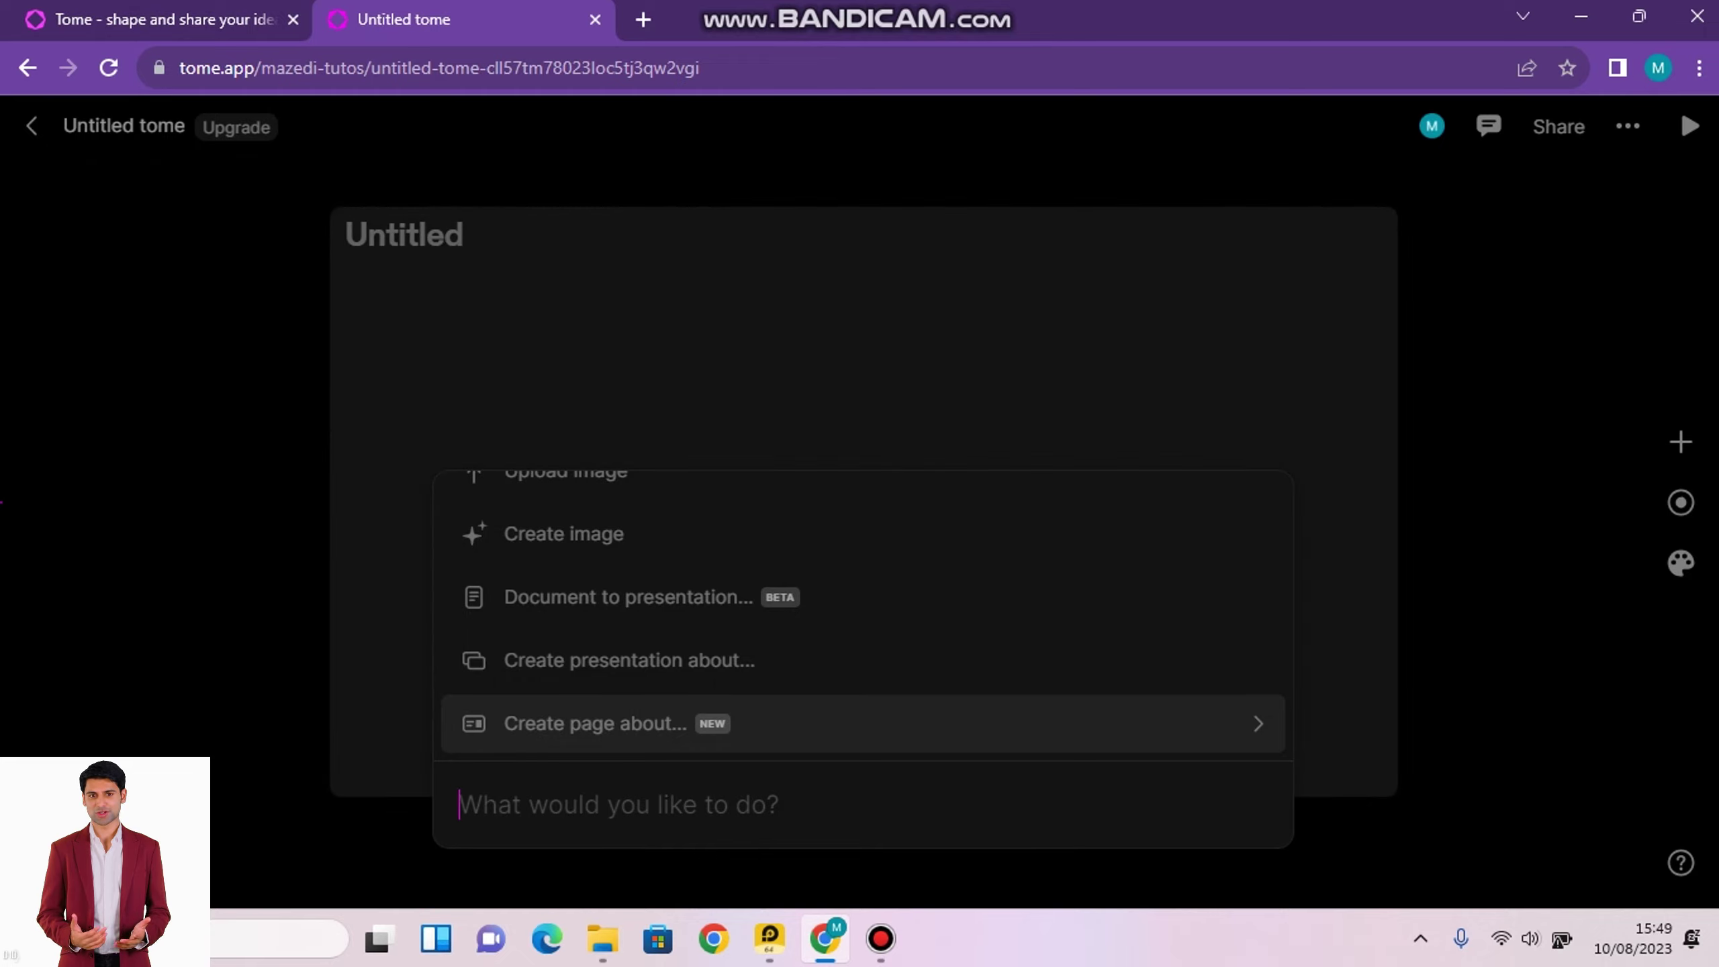
key("Down")
key("Down")
key("Down")
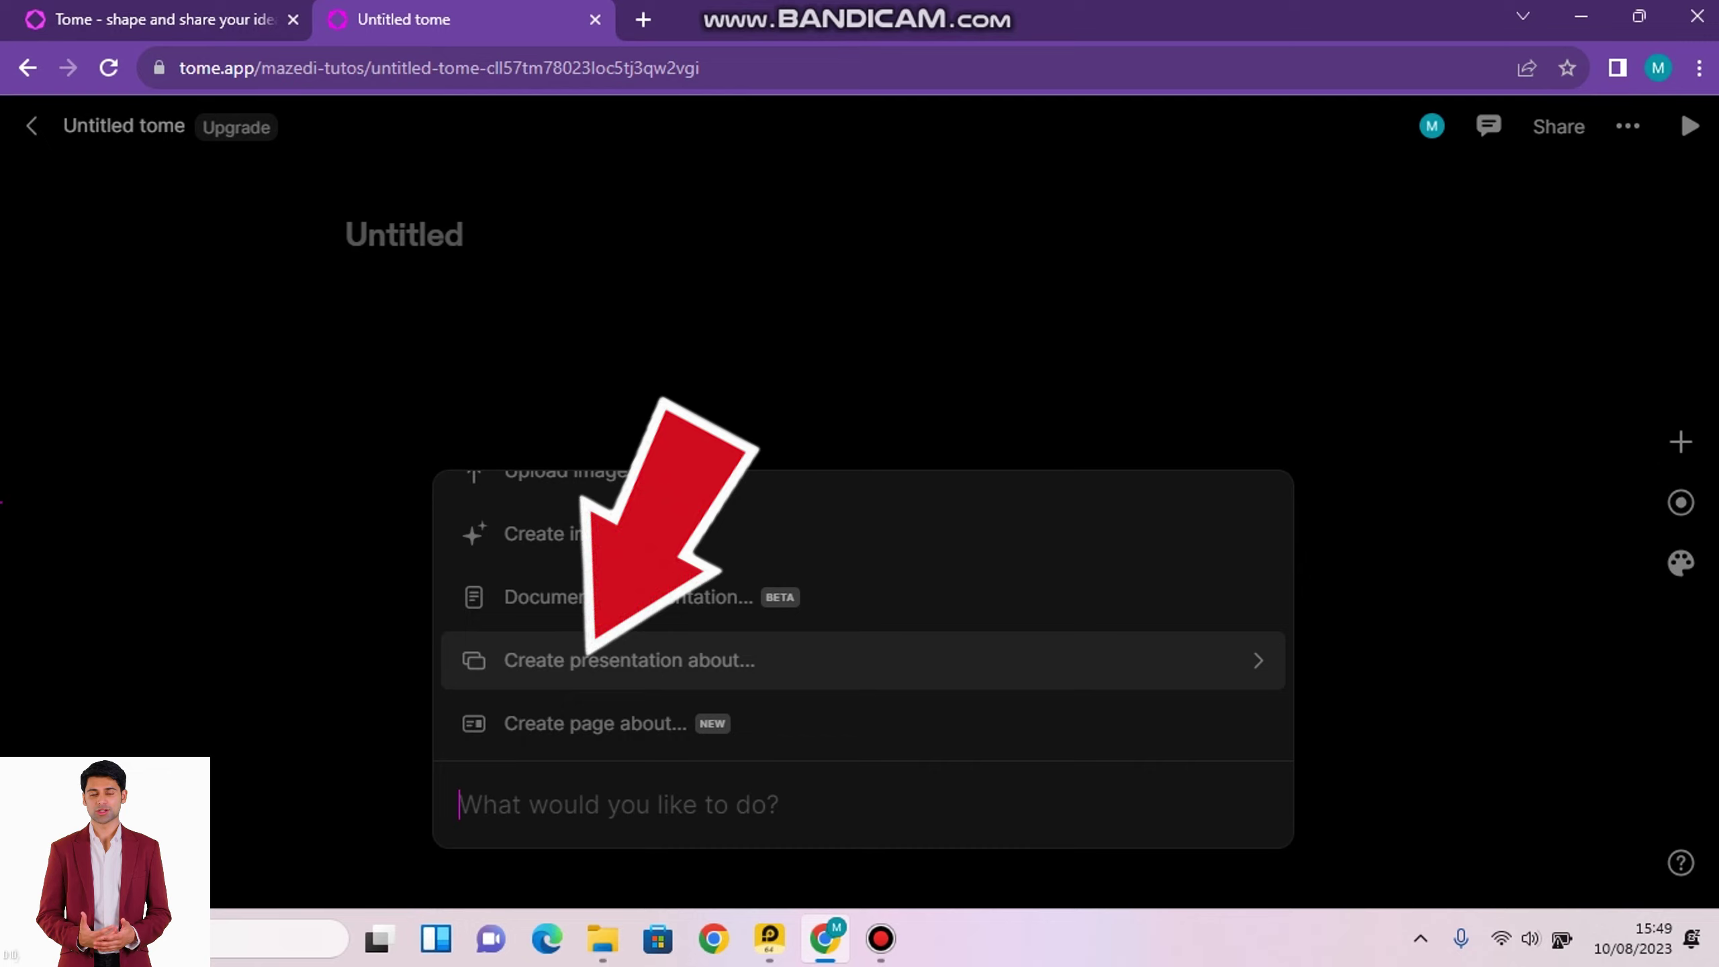
left_click(589, 662)
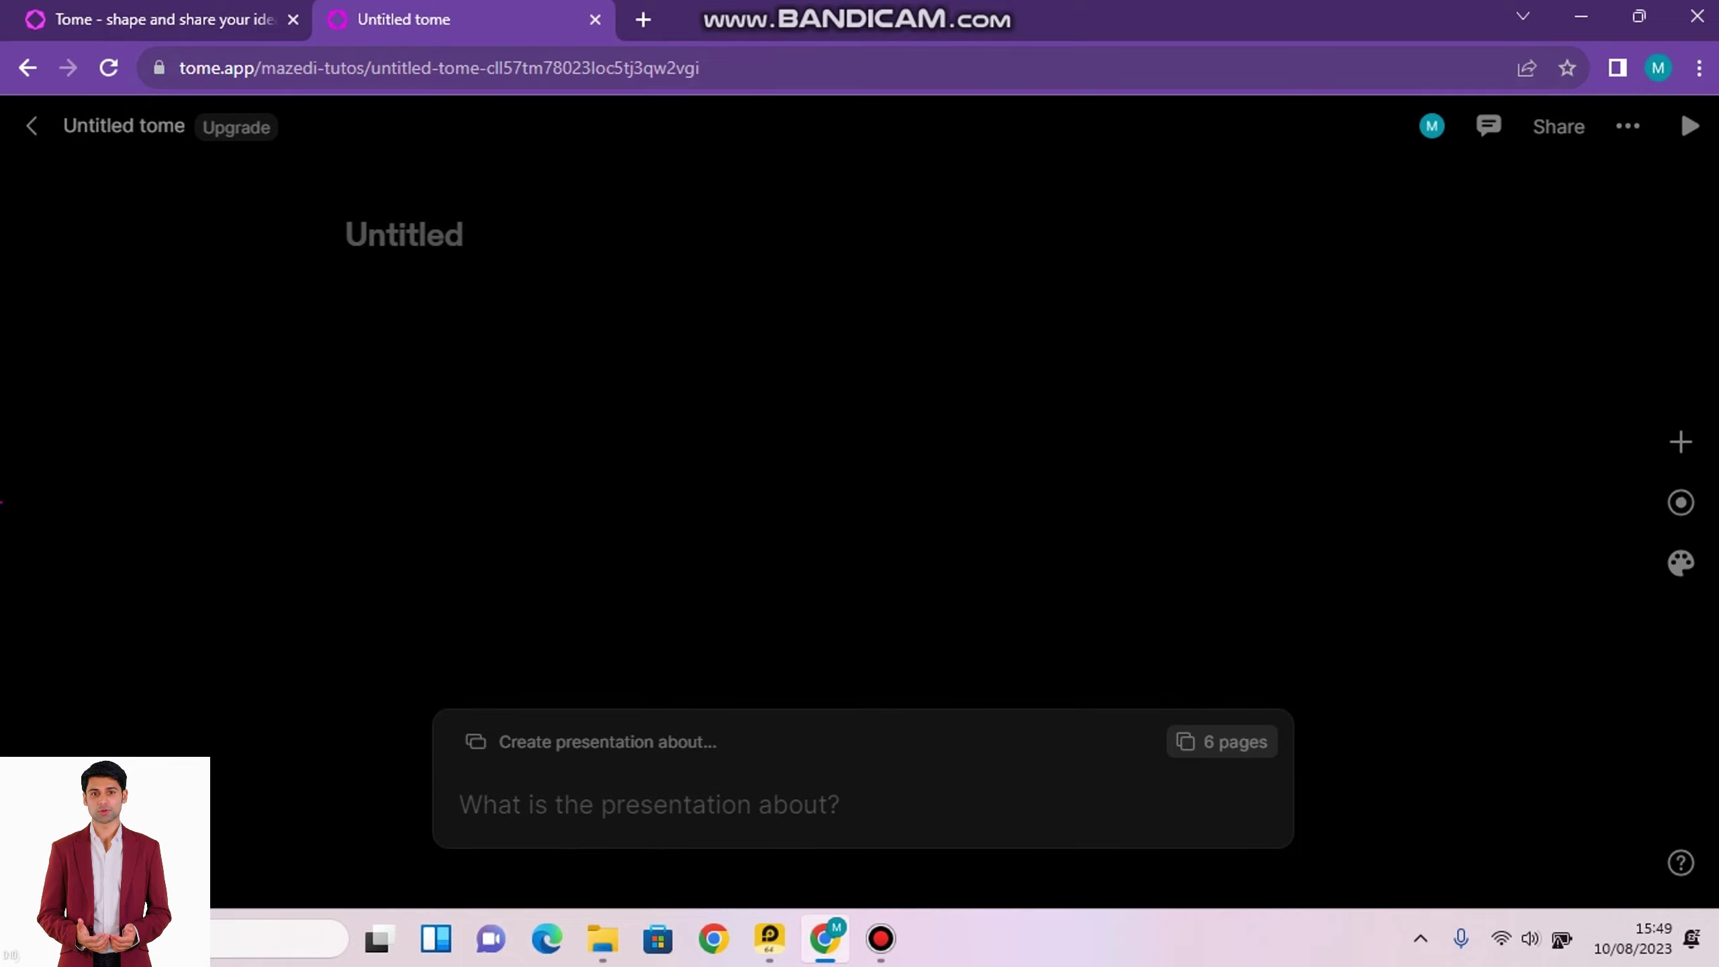
Step: Translate the French First World War request to English, copy it, and return to the tome
type("Google")
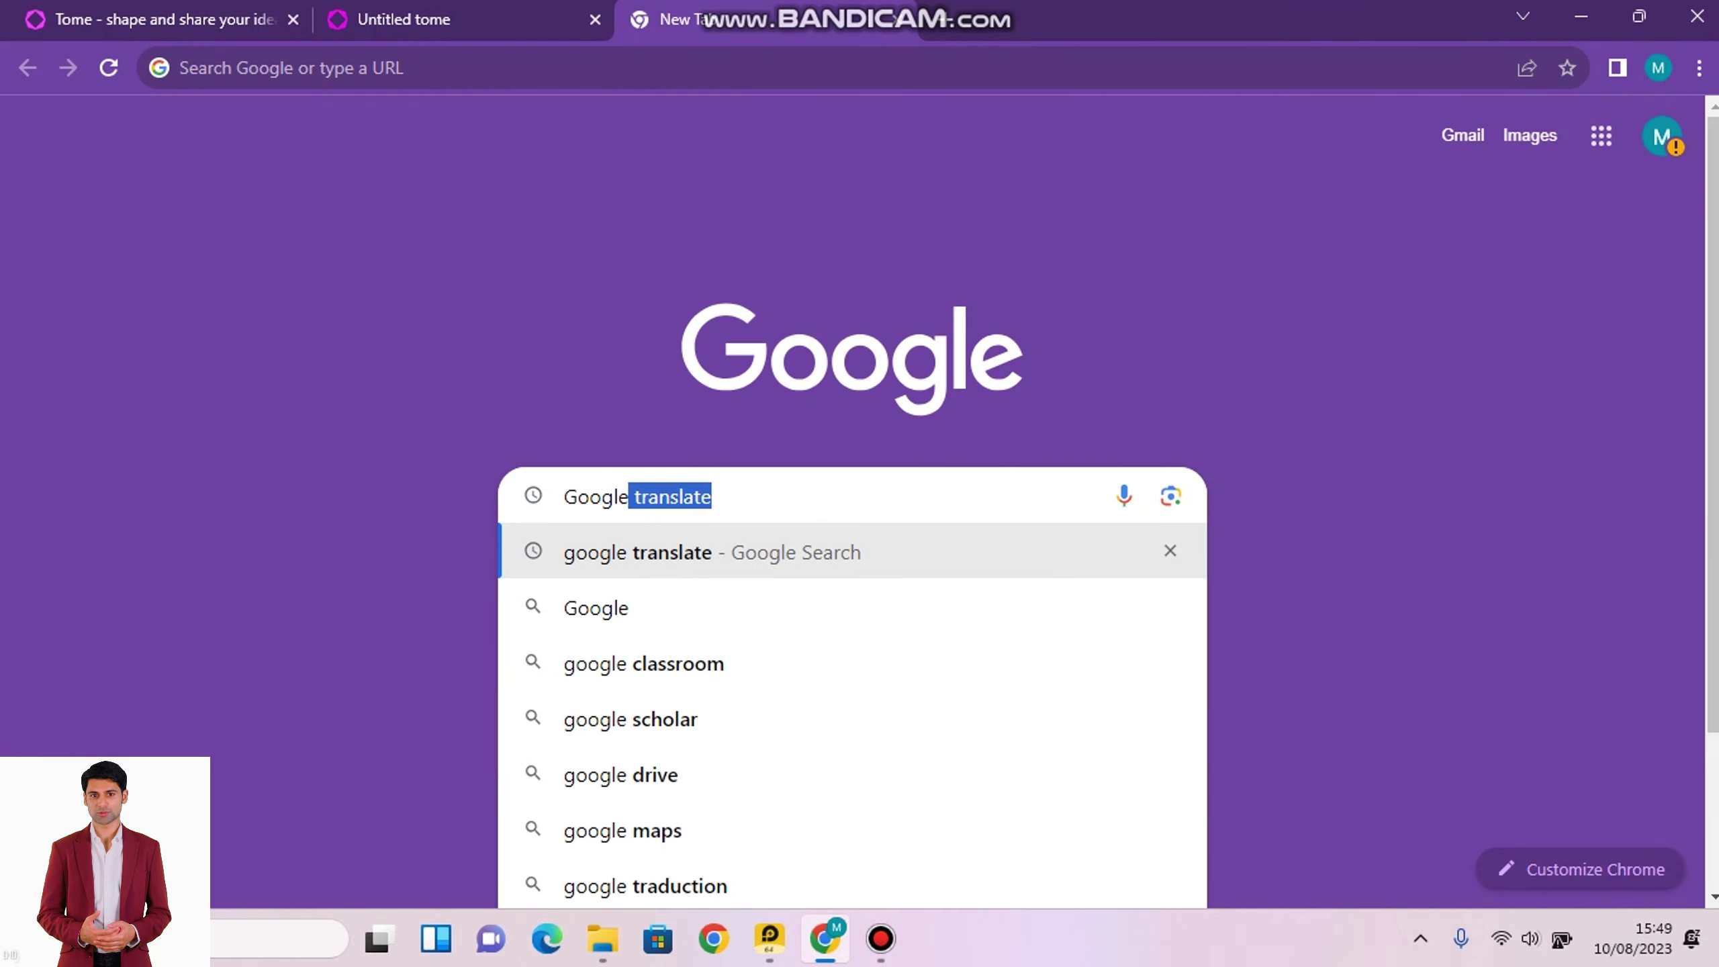
type(" translate")
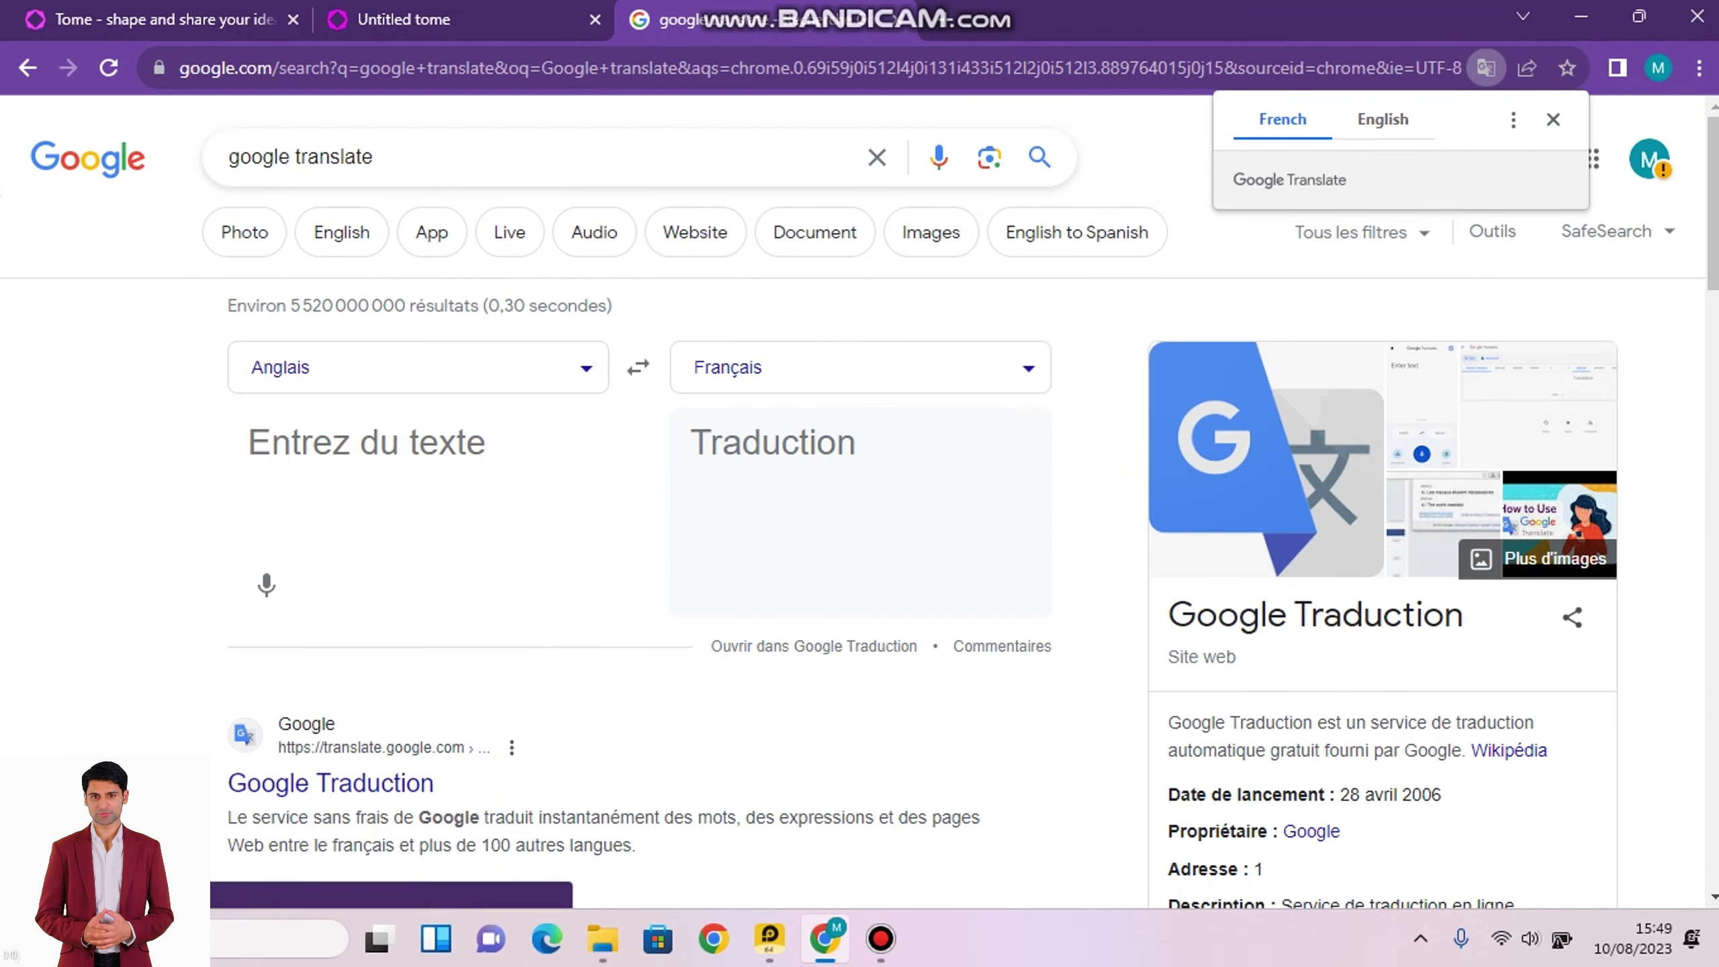
type("sentatio")
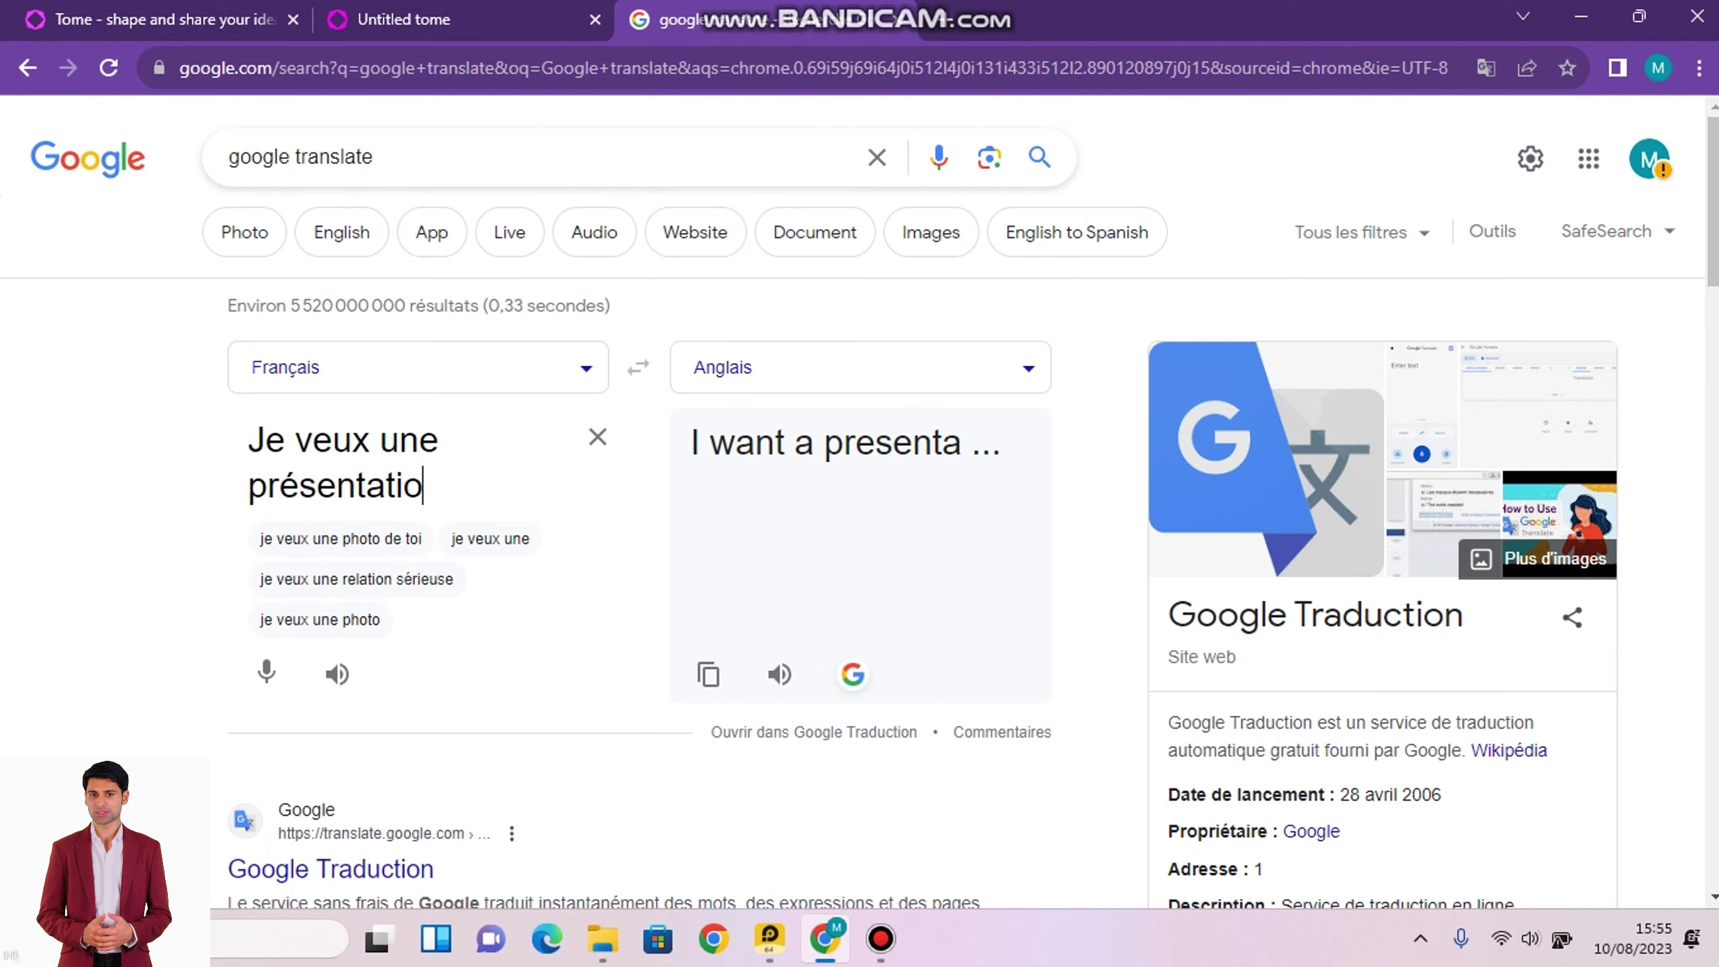
type("n de la premiere")
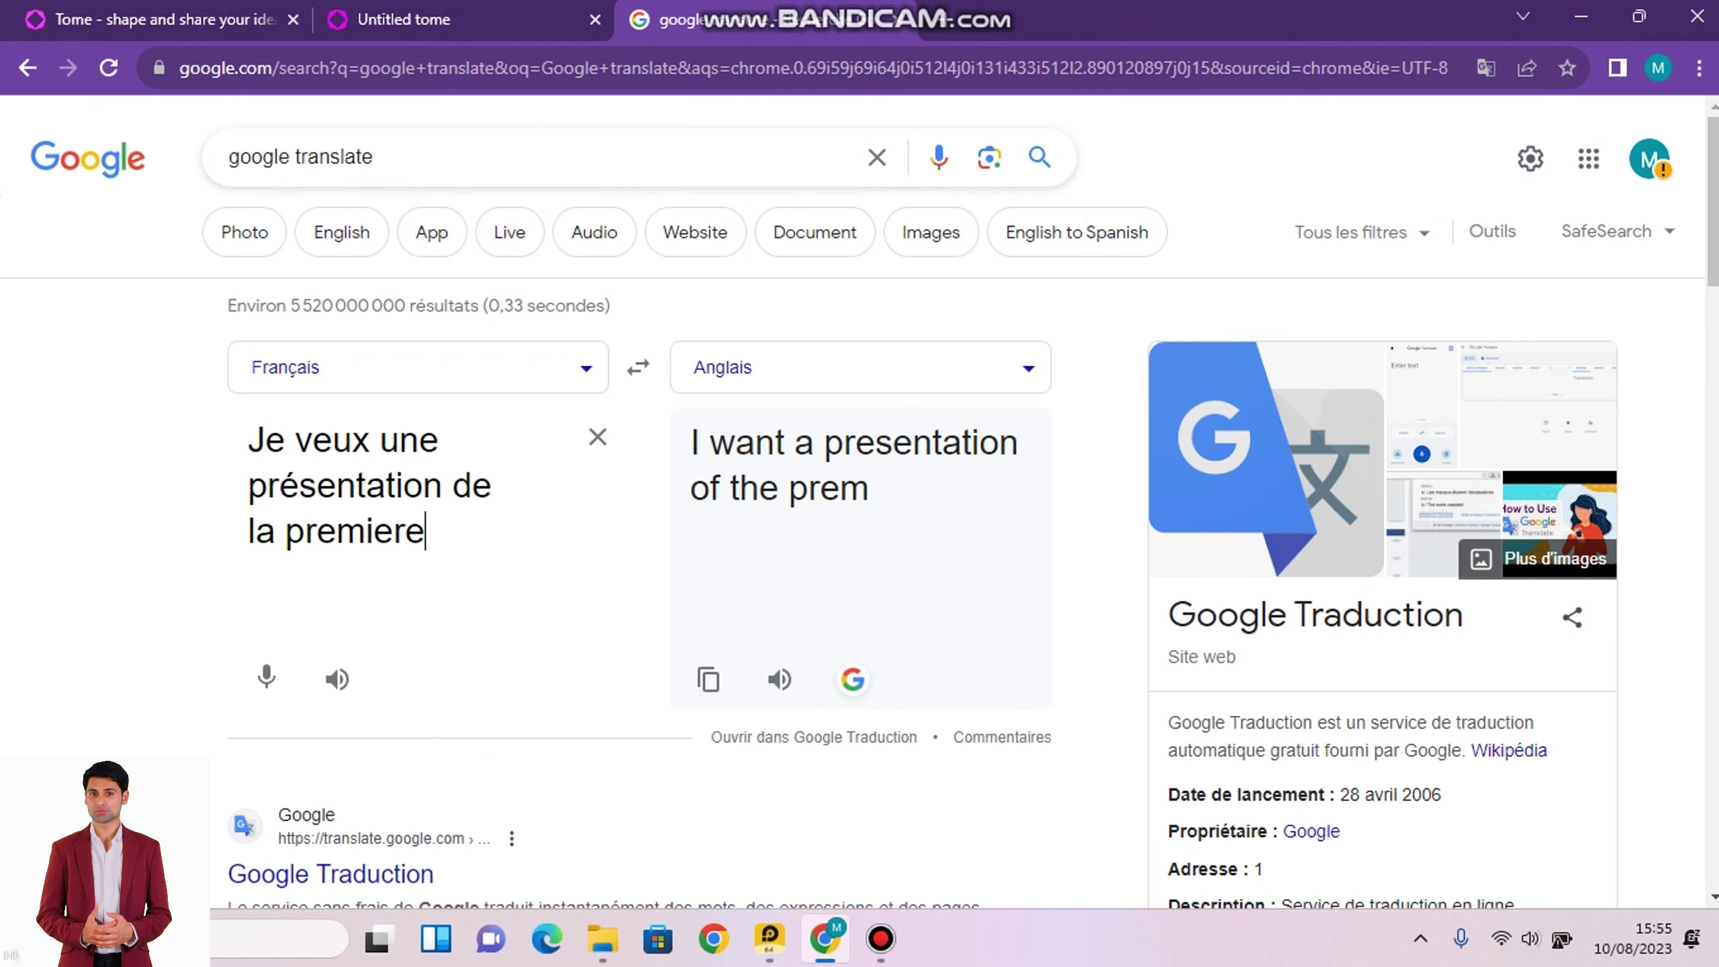
type(" guerre mondiale")
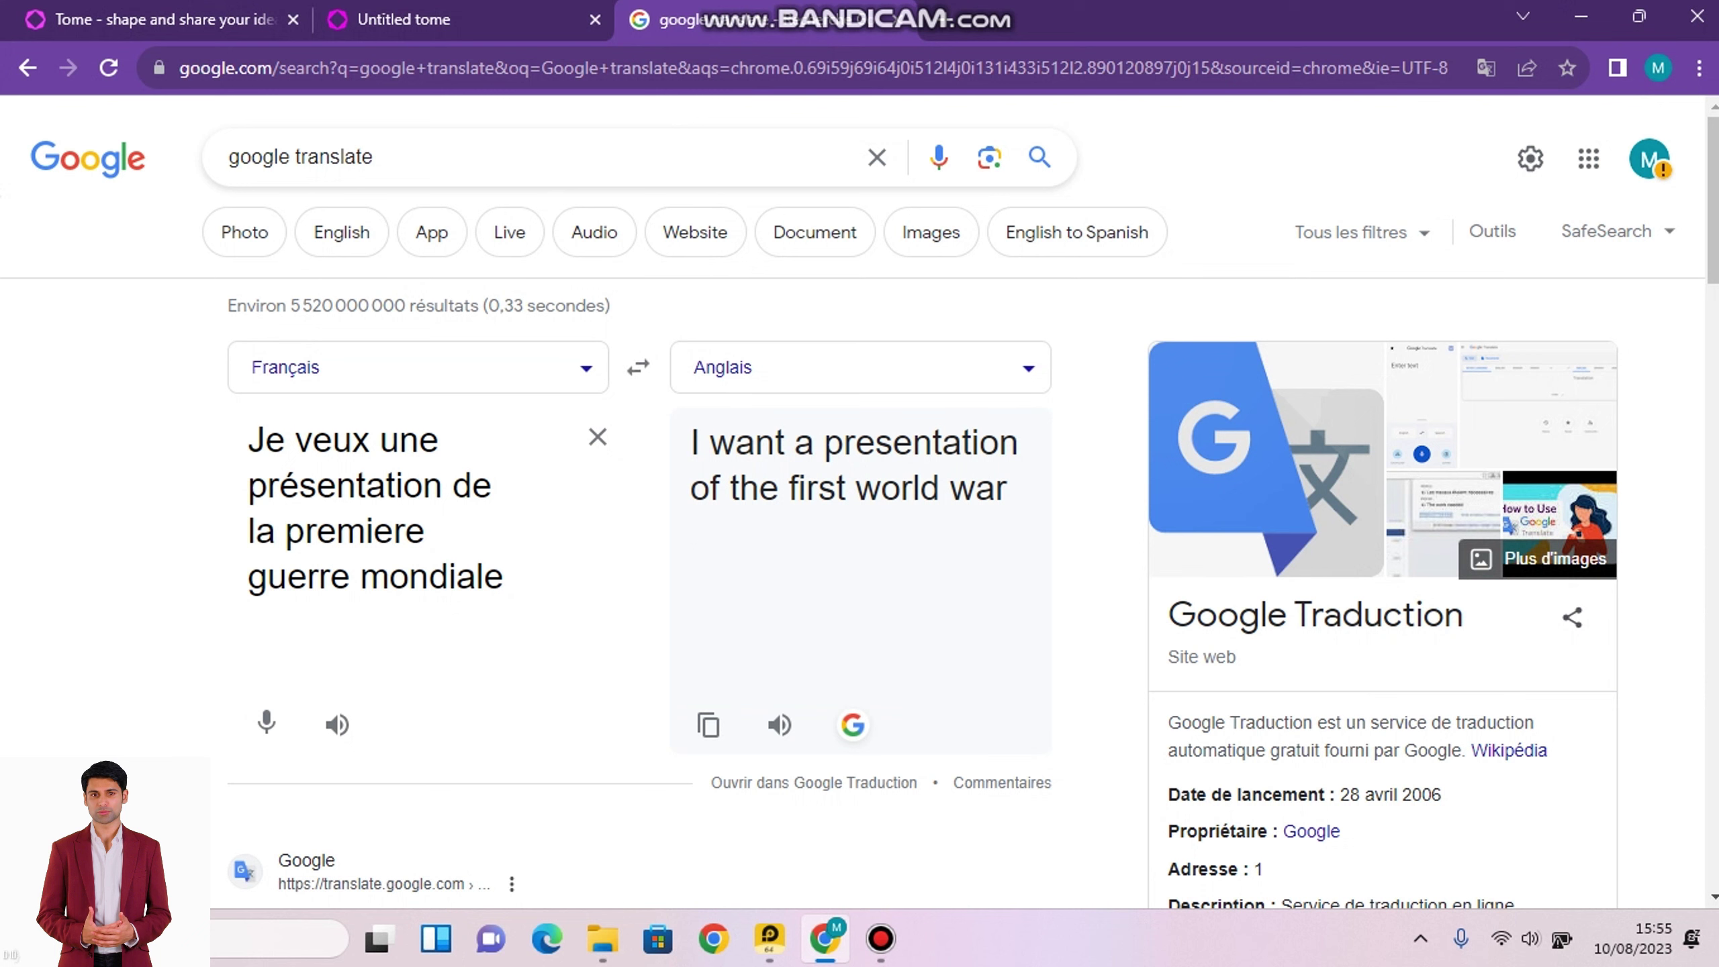
type(". Fais le en ")
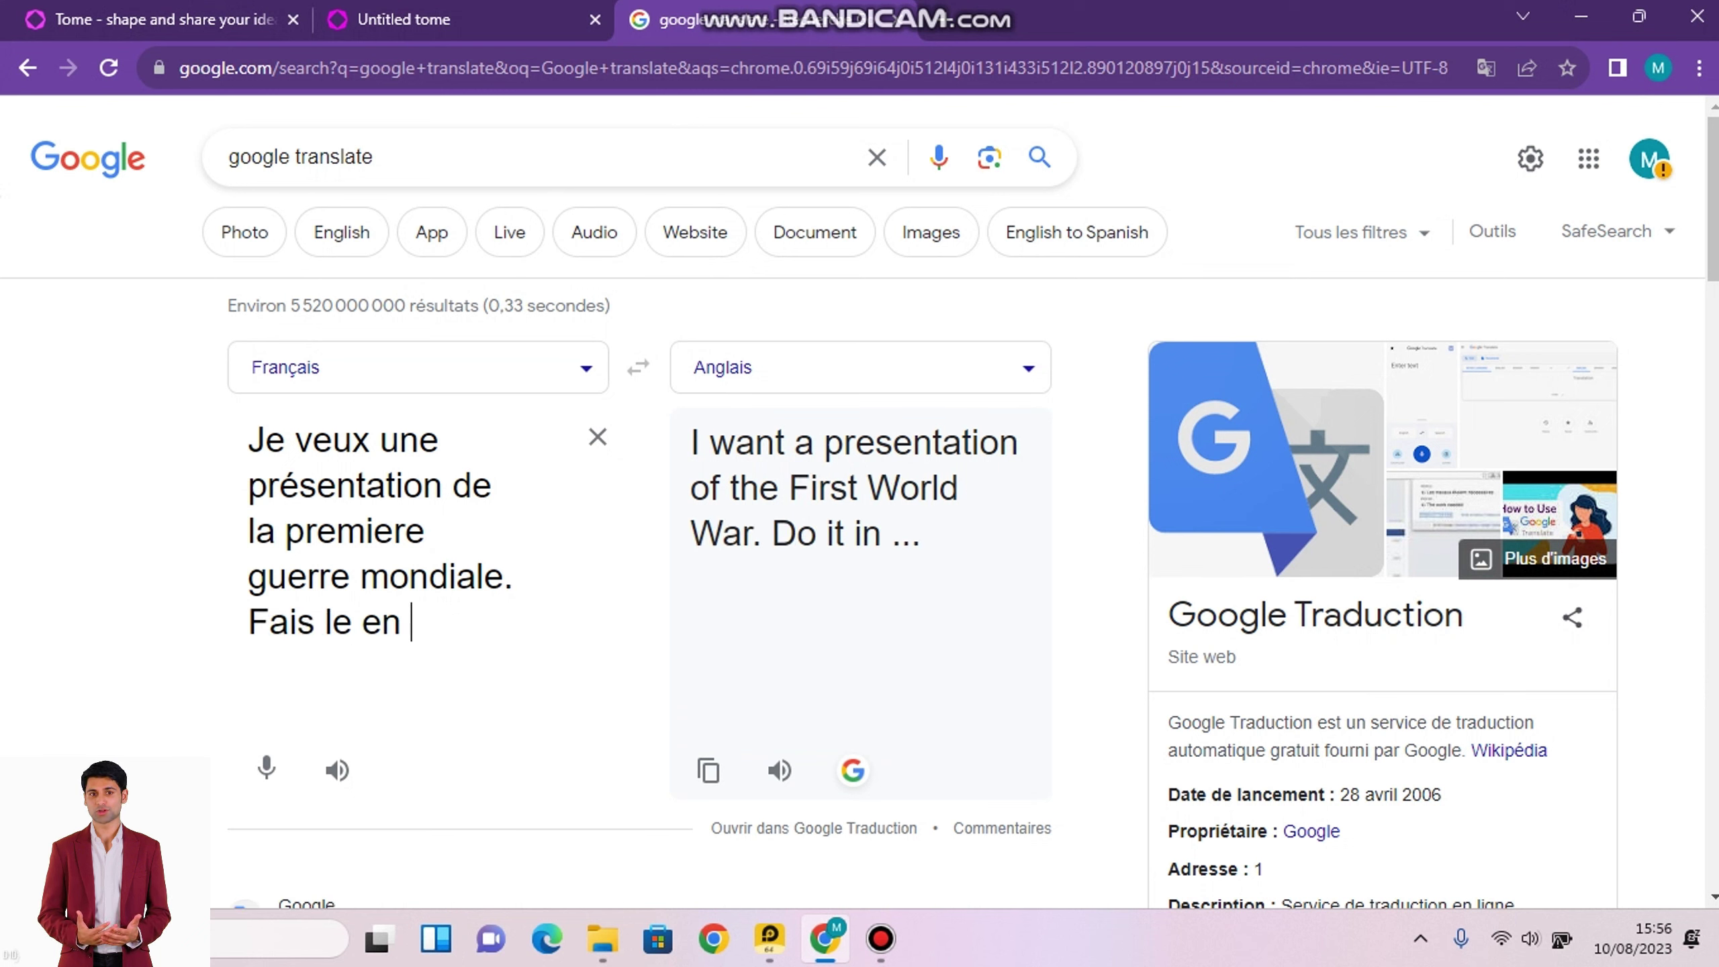
type("francais.")
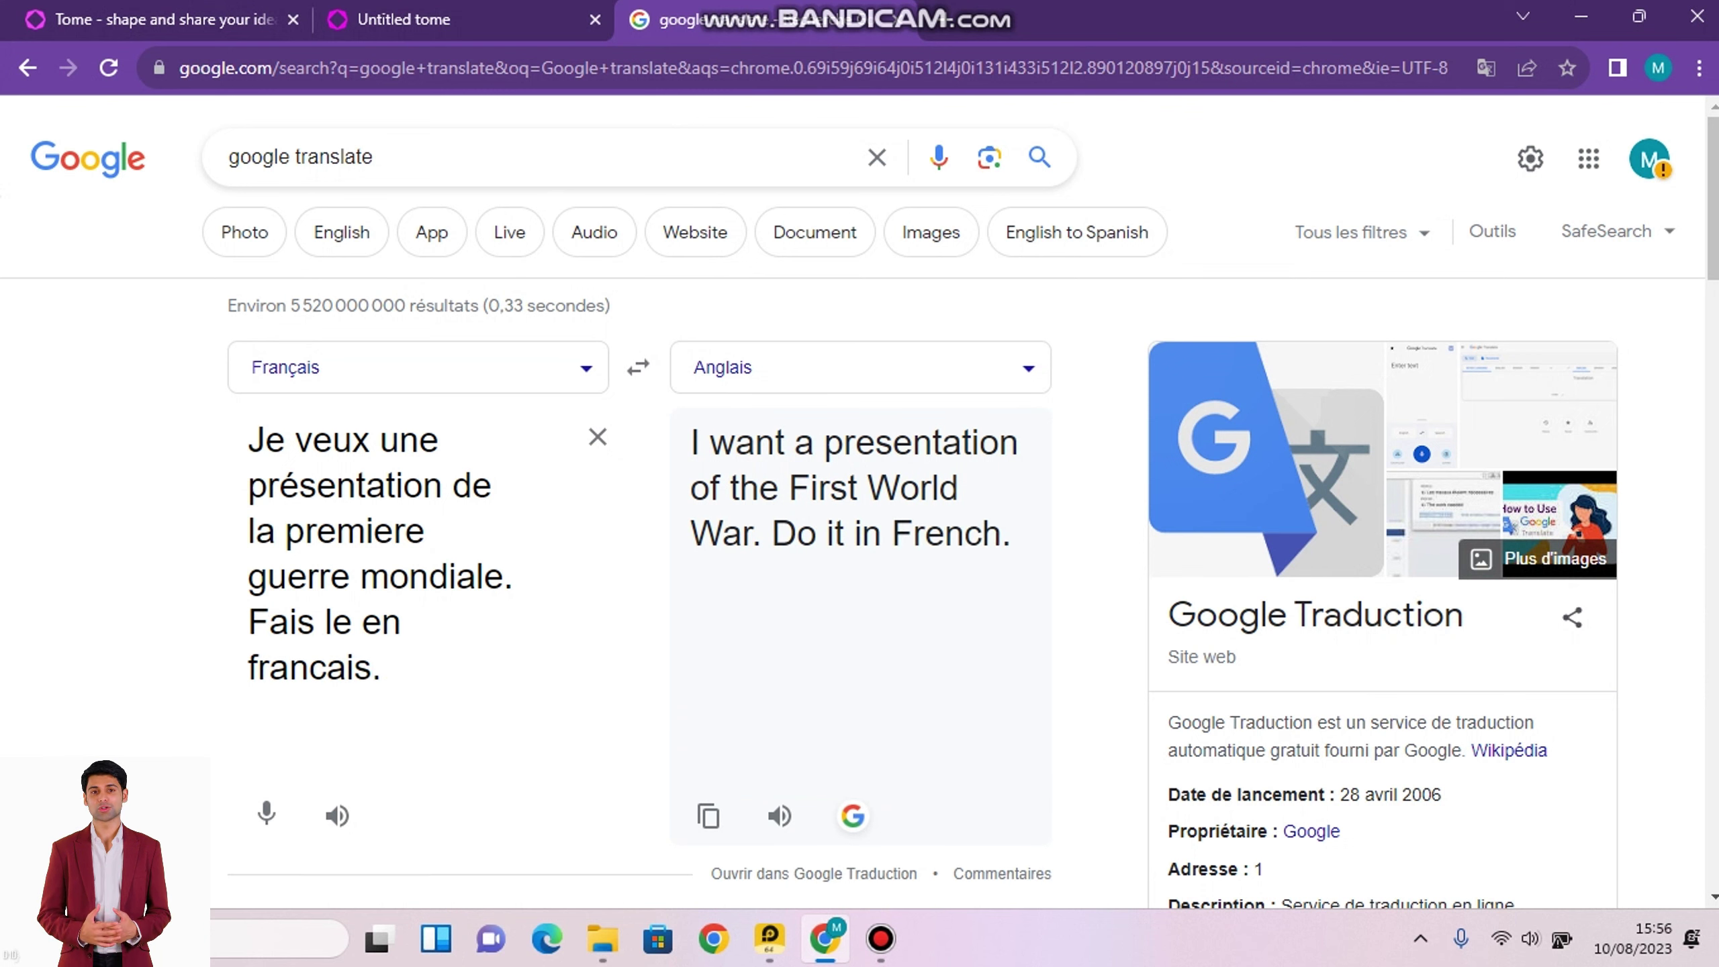
left_click(707, 815)
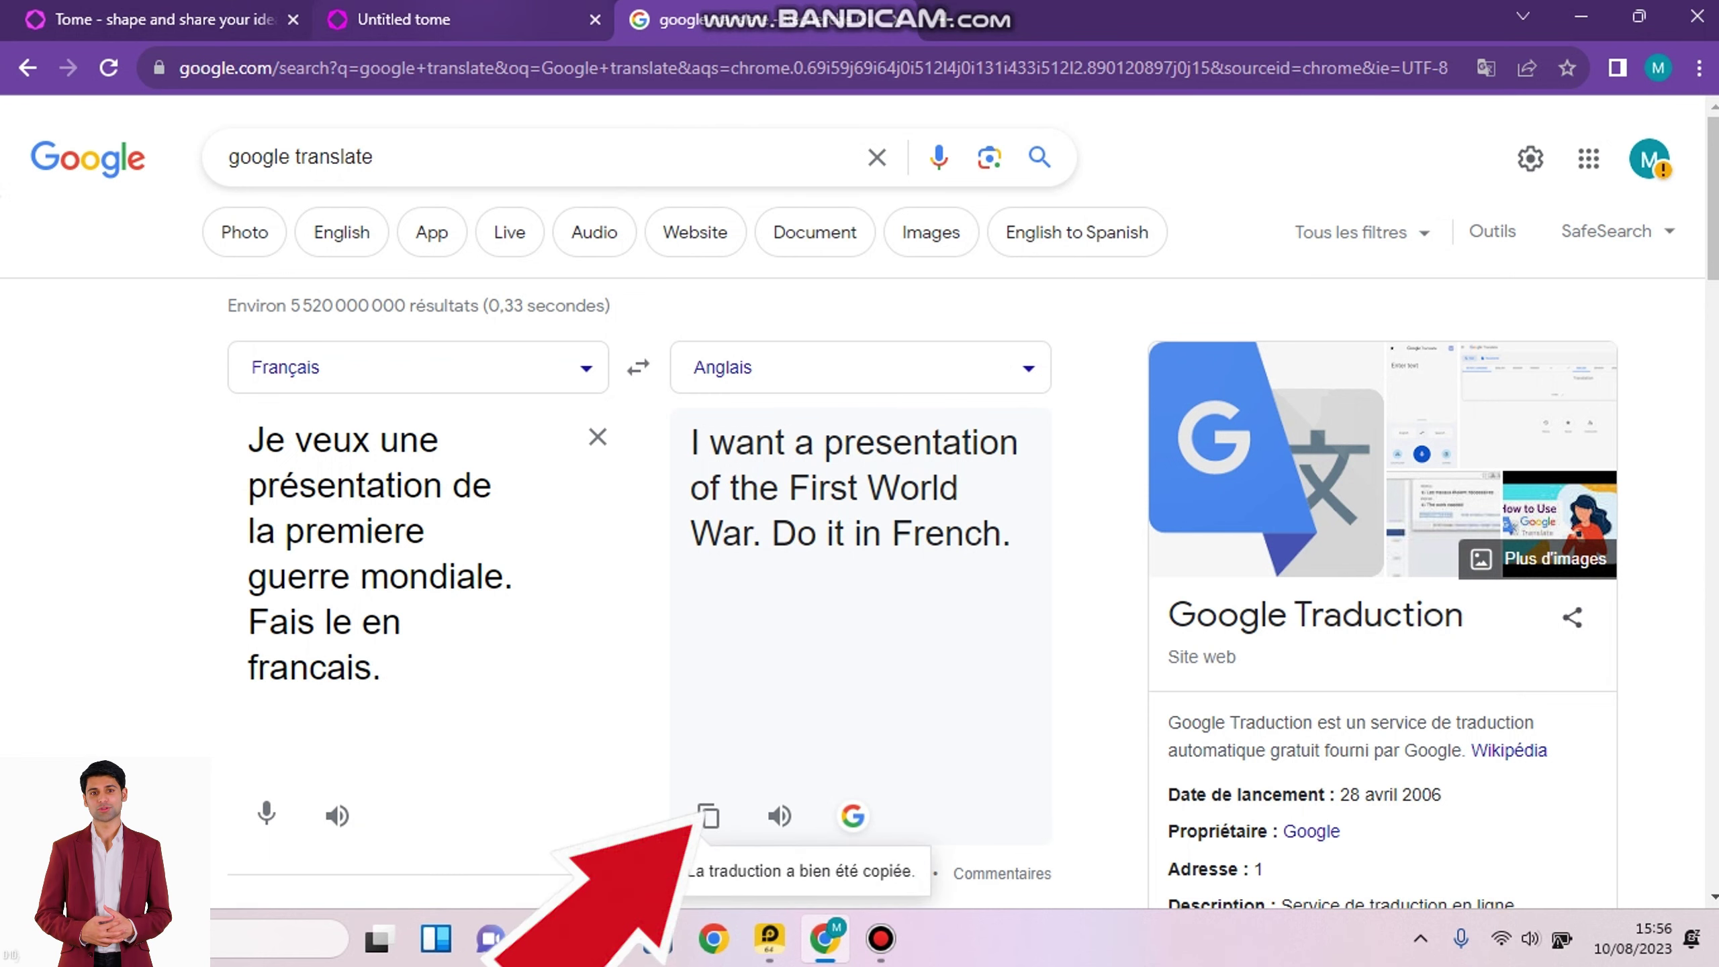
left_click(460, 19)
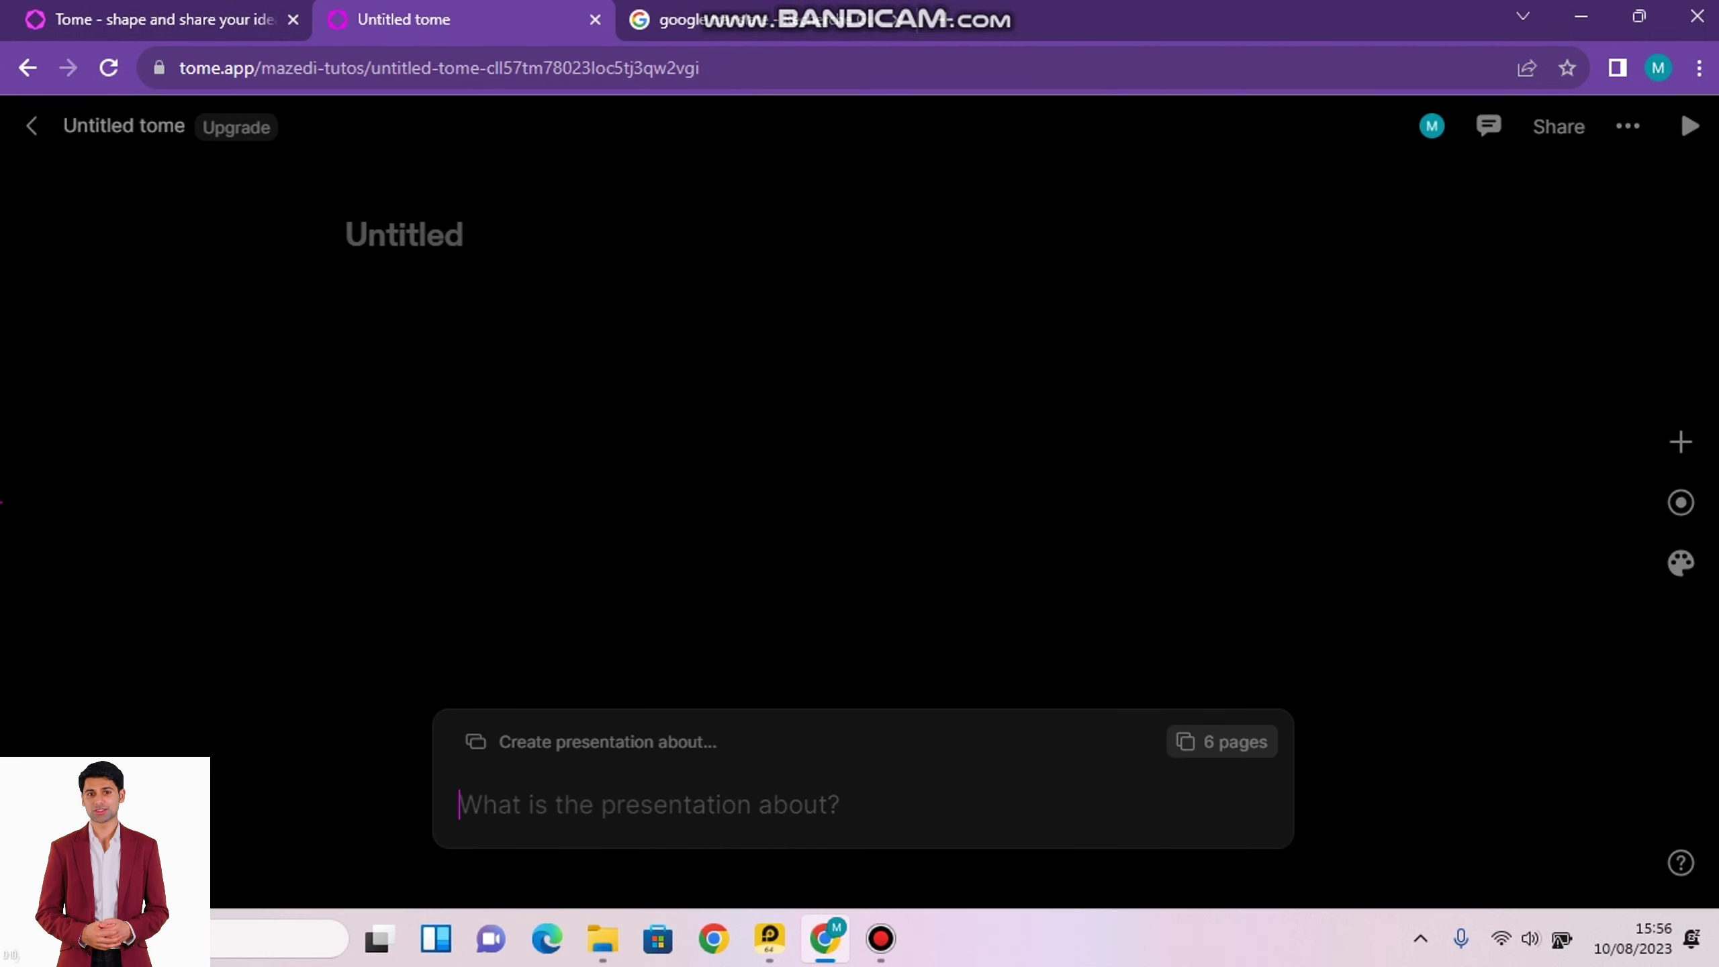
Step: Paste the translated request, generate the outline, and build the illustrated pages
key("ctrl+v")
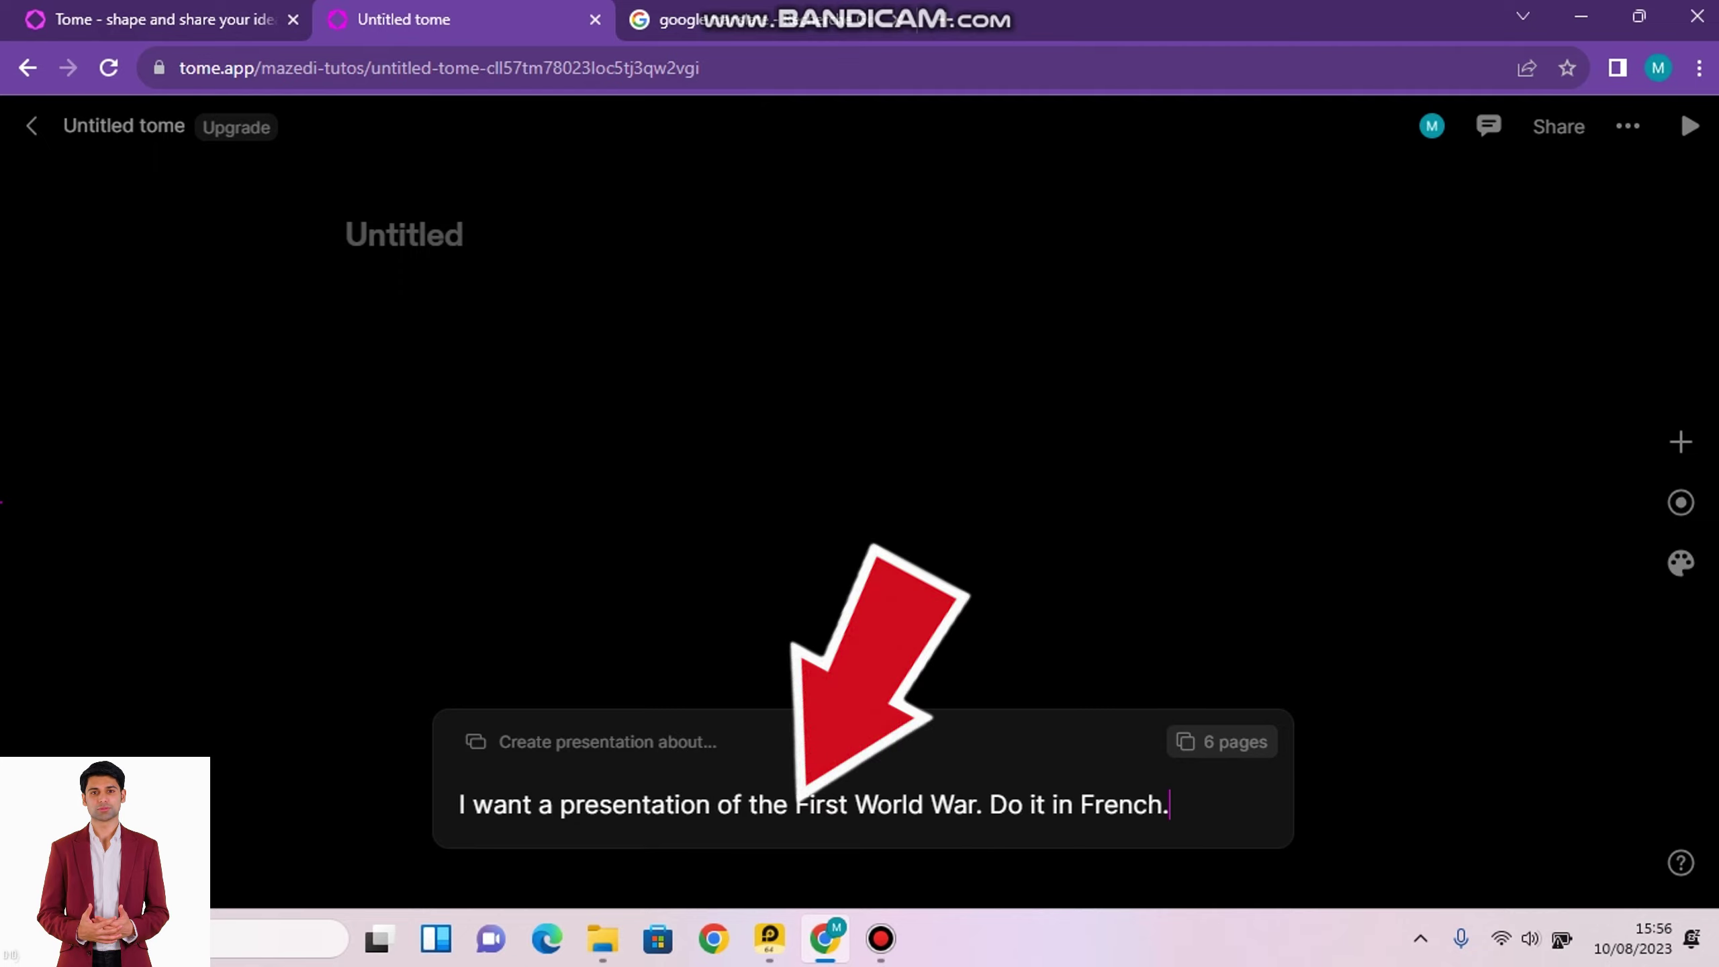
key("Return")
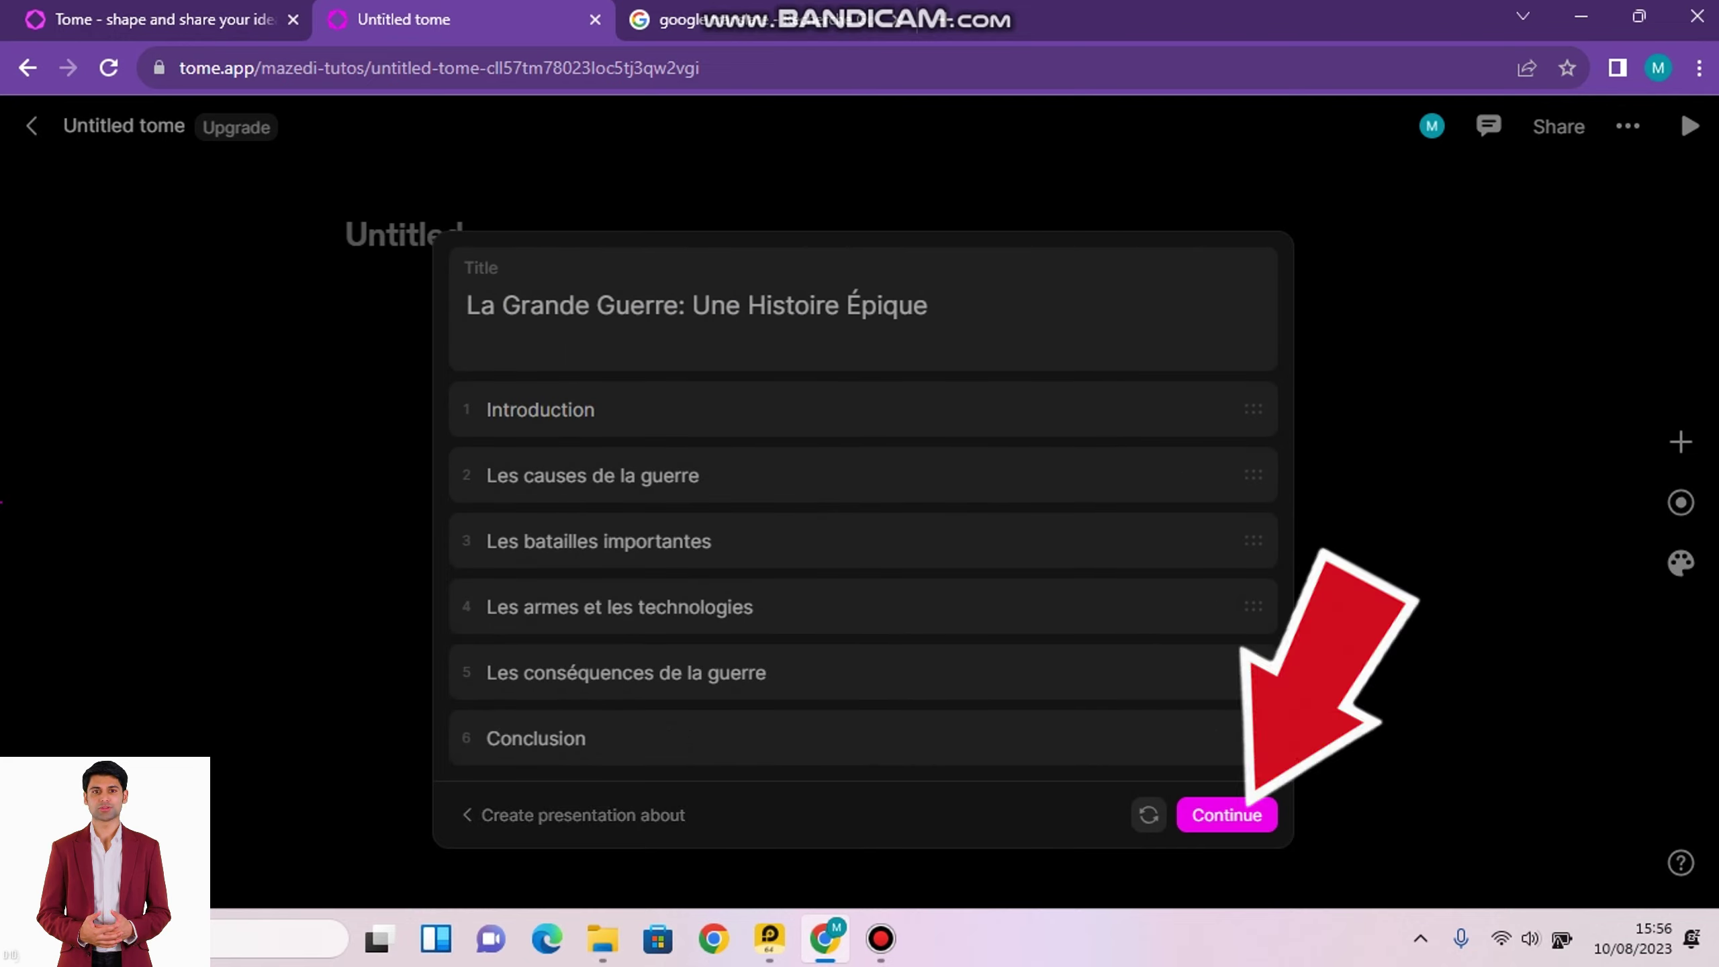
left_click(1226, 814)
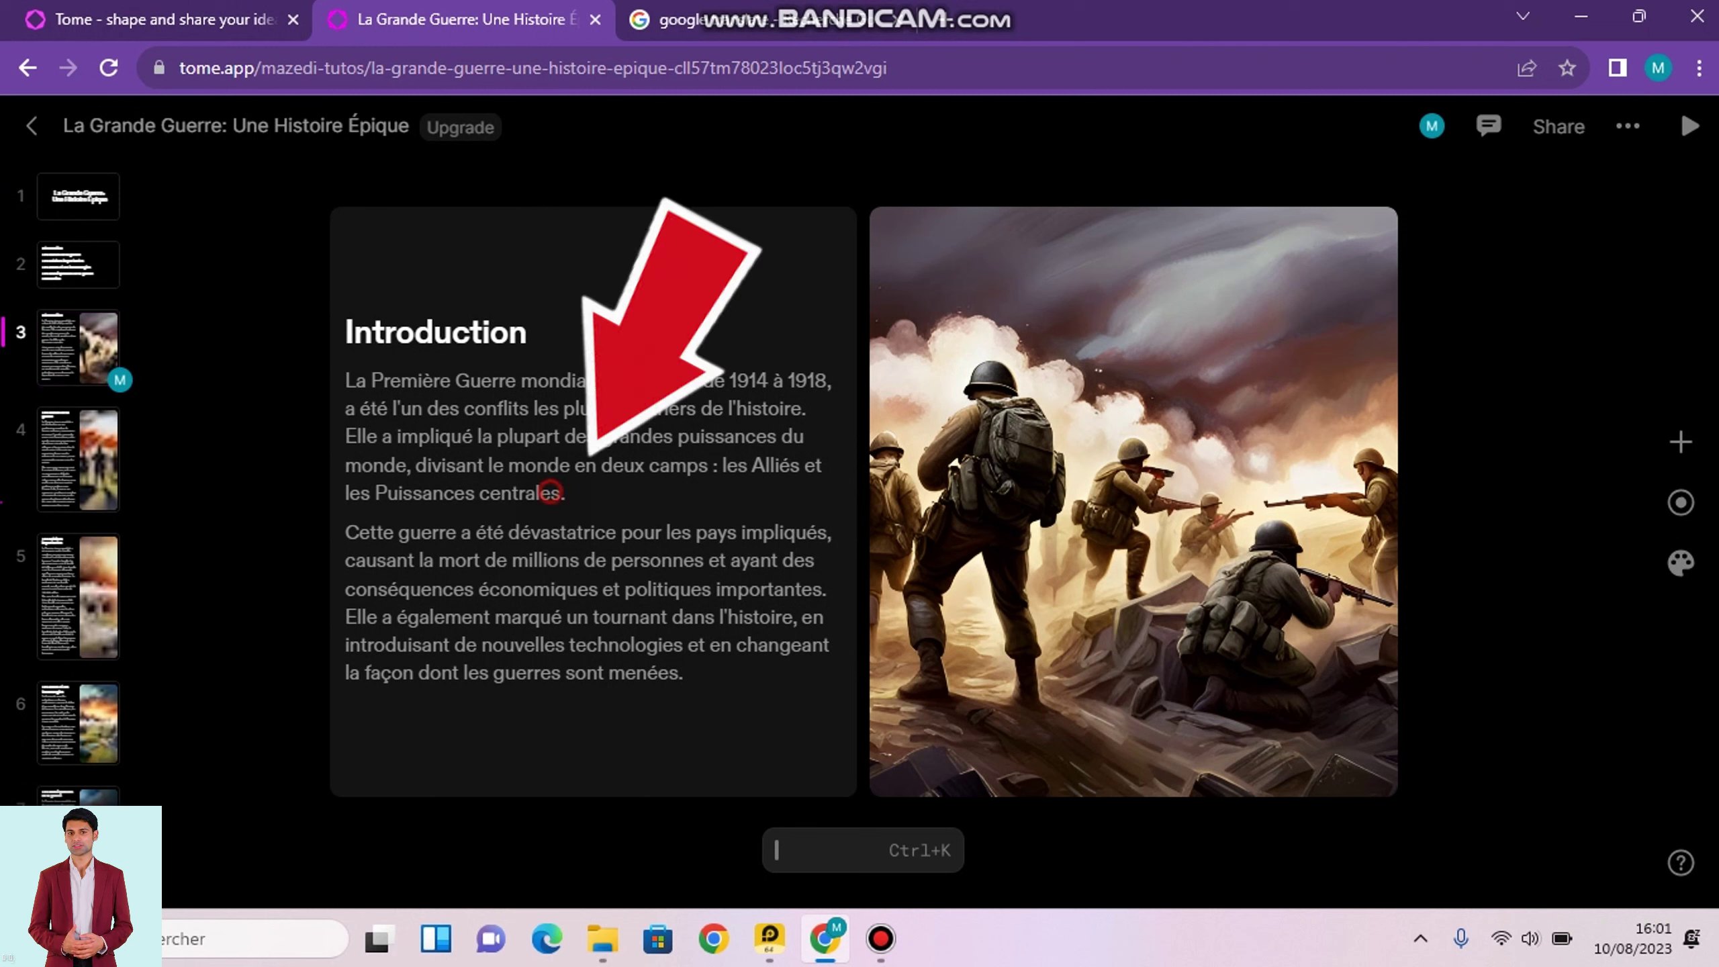
Step: Check the Introduction illustration's upload option, cancel without changes, and present the tome full screen
left_click(595, 560)
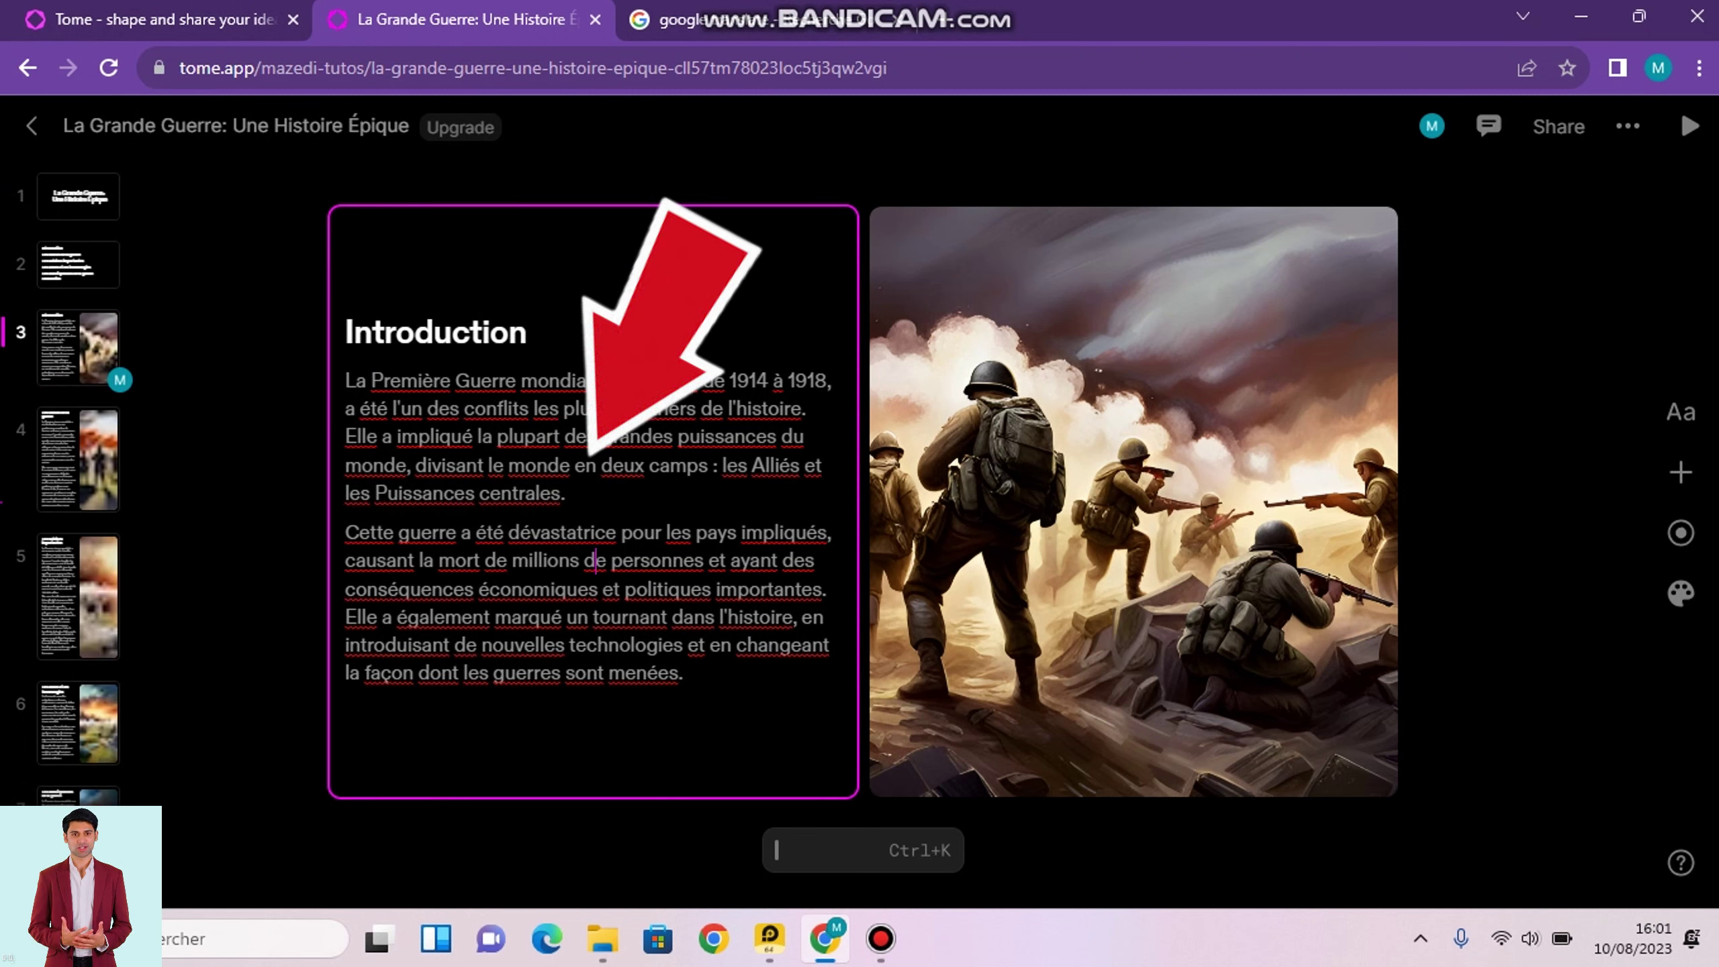
left_click(1144, 583)
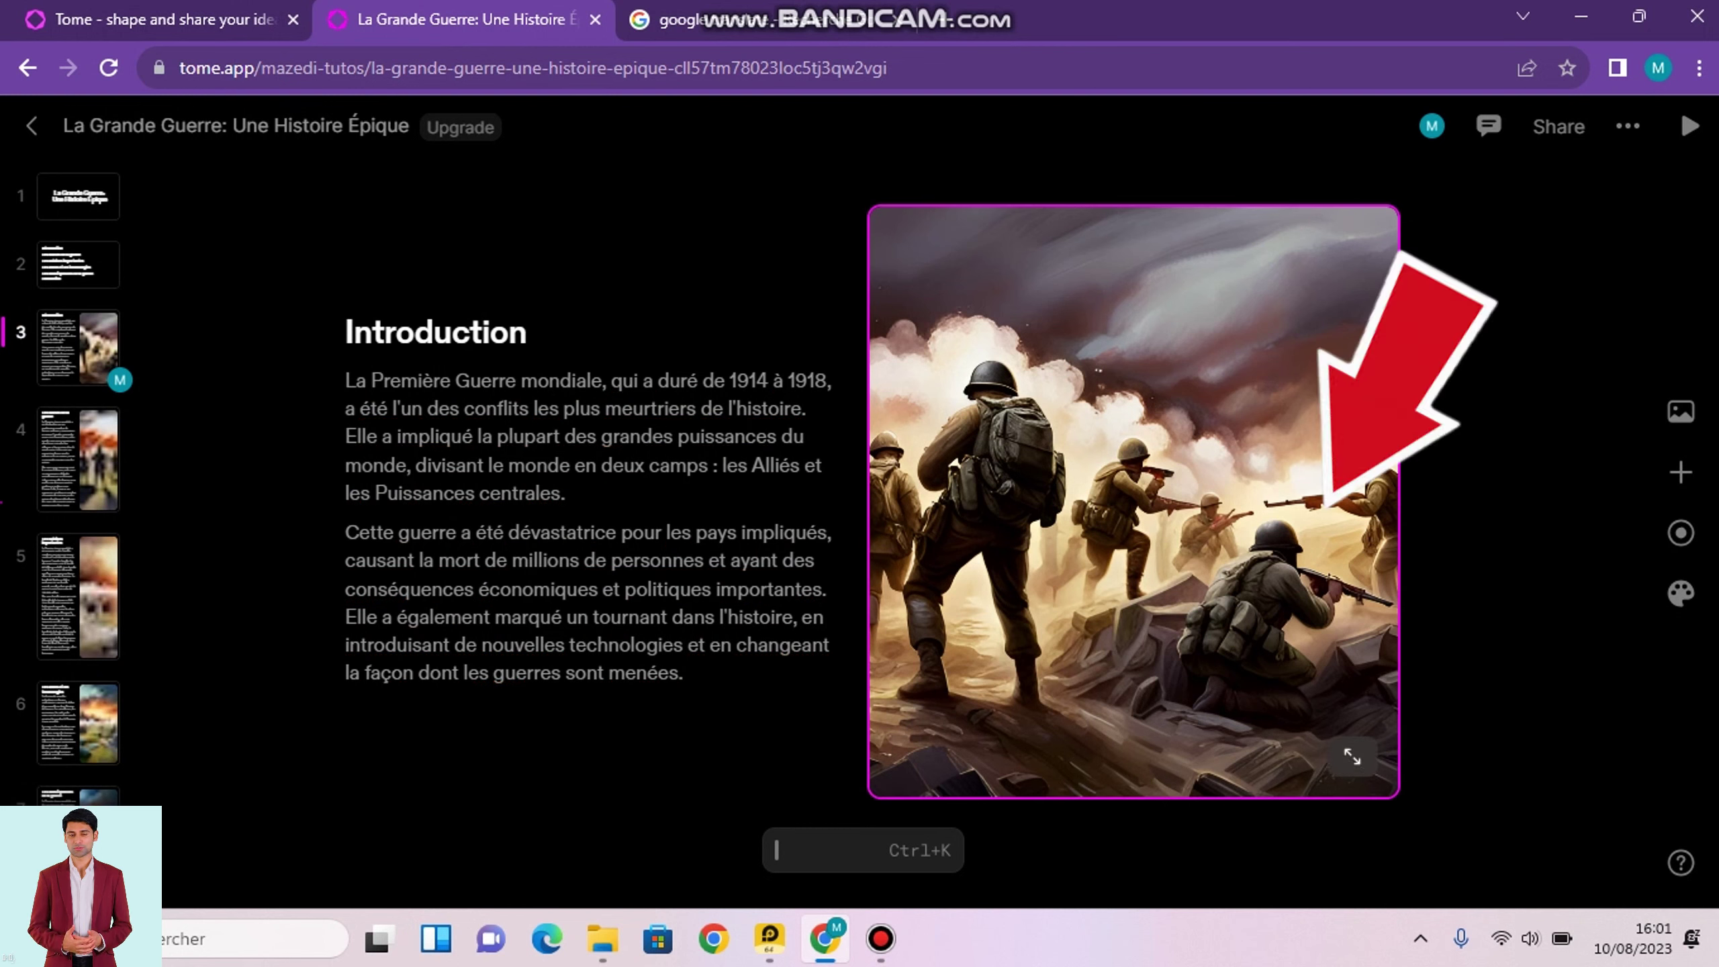
left_click(1680, 411)
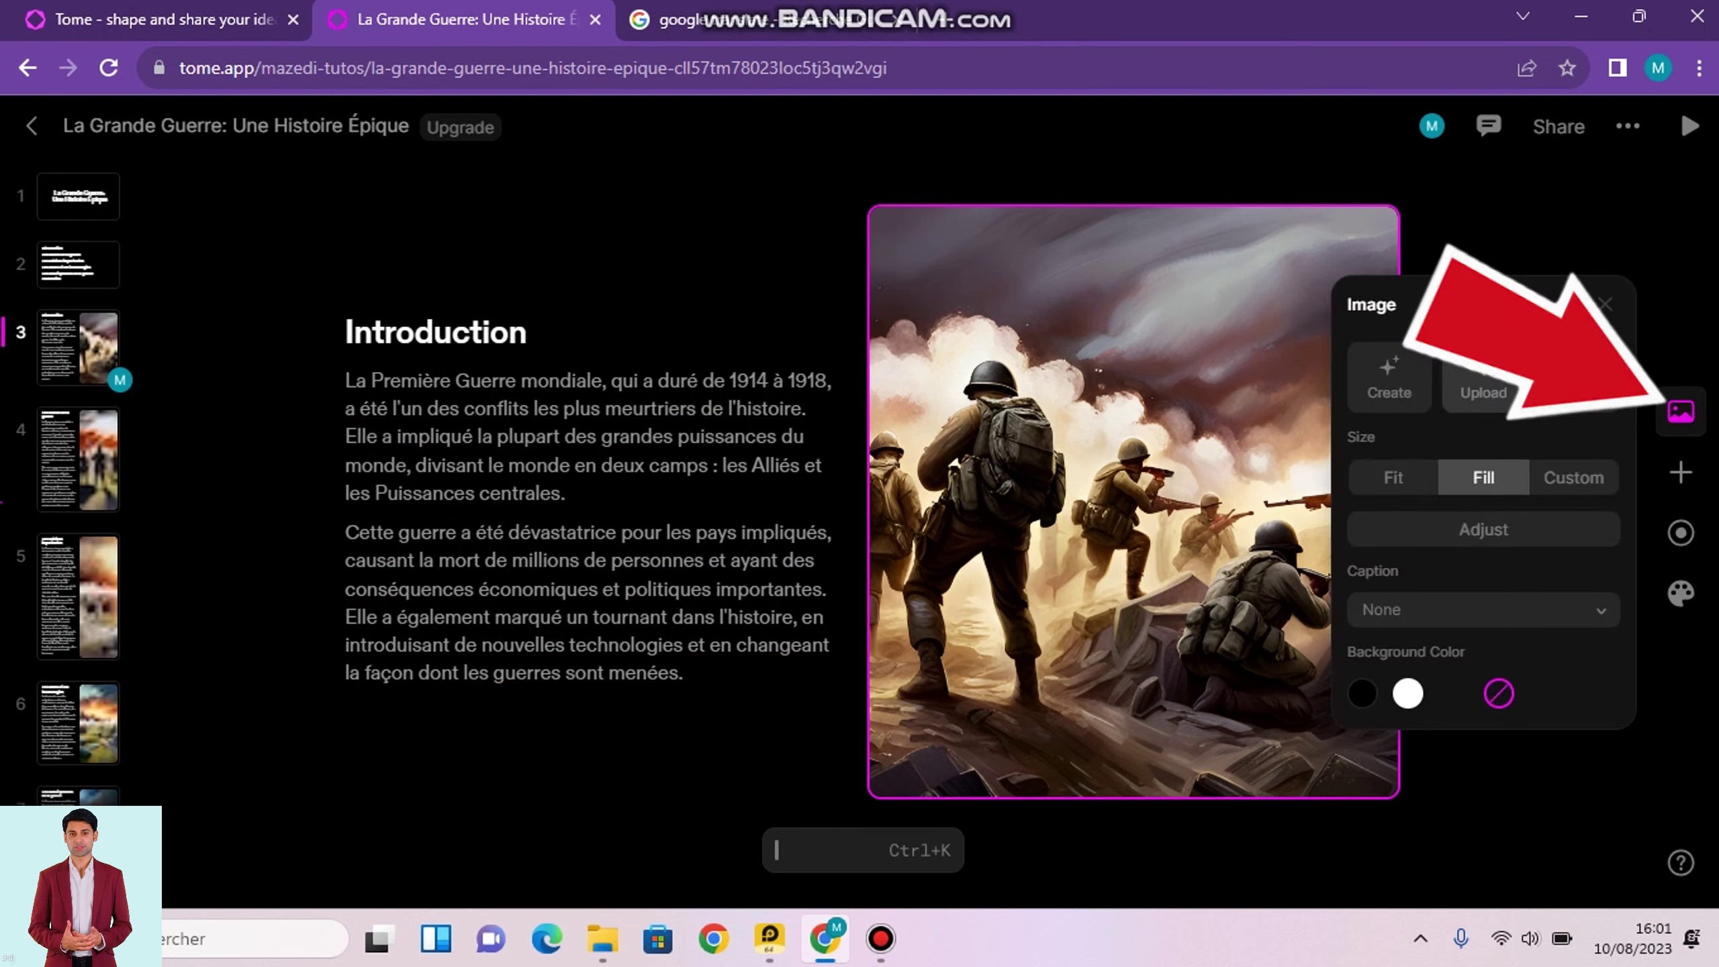
left_click(1482, 378)
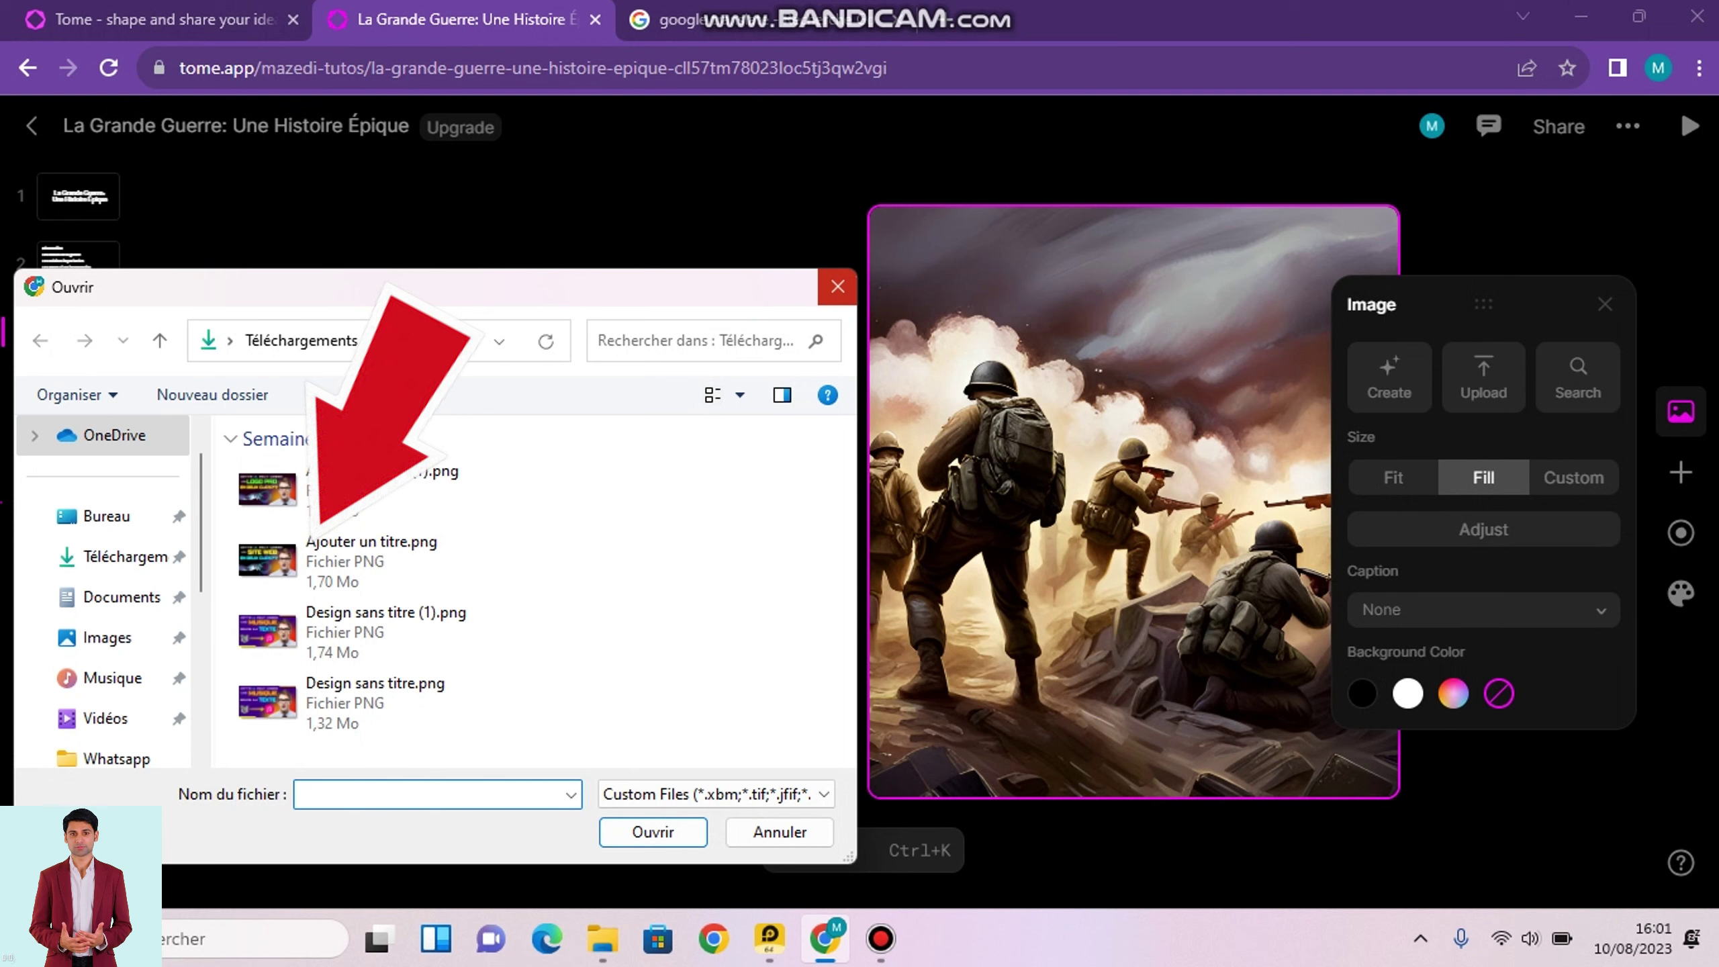
left_click(837, 287)
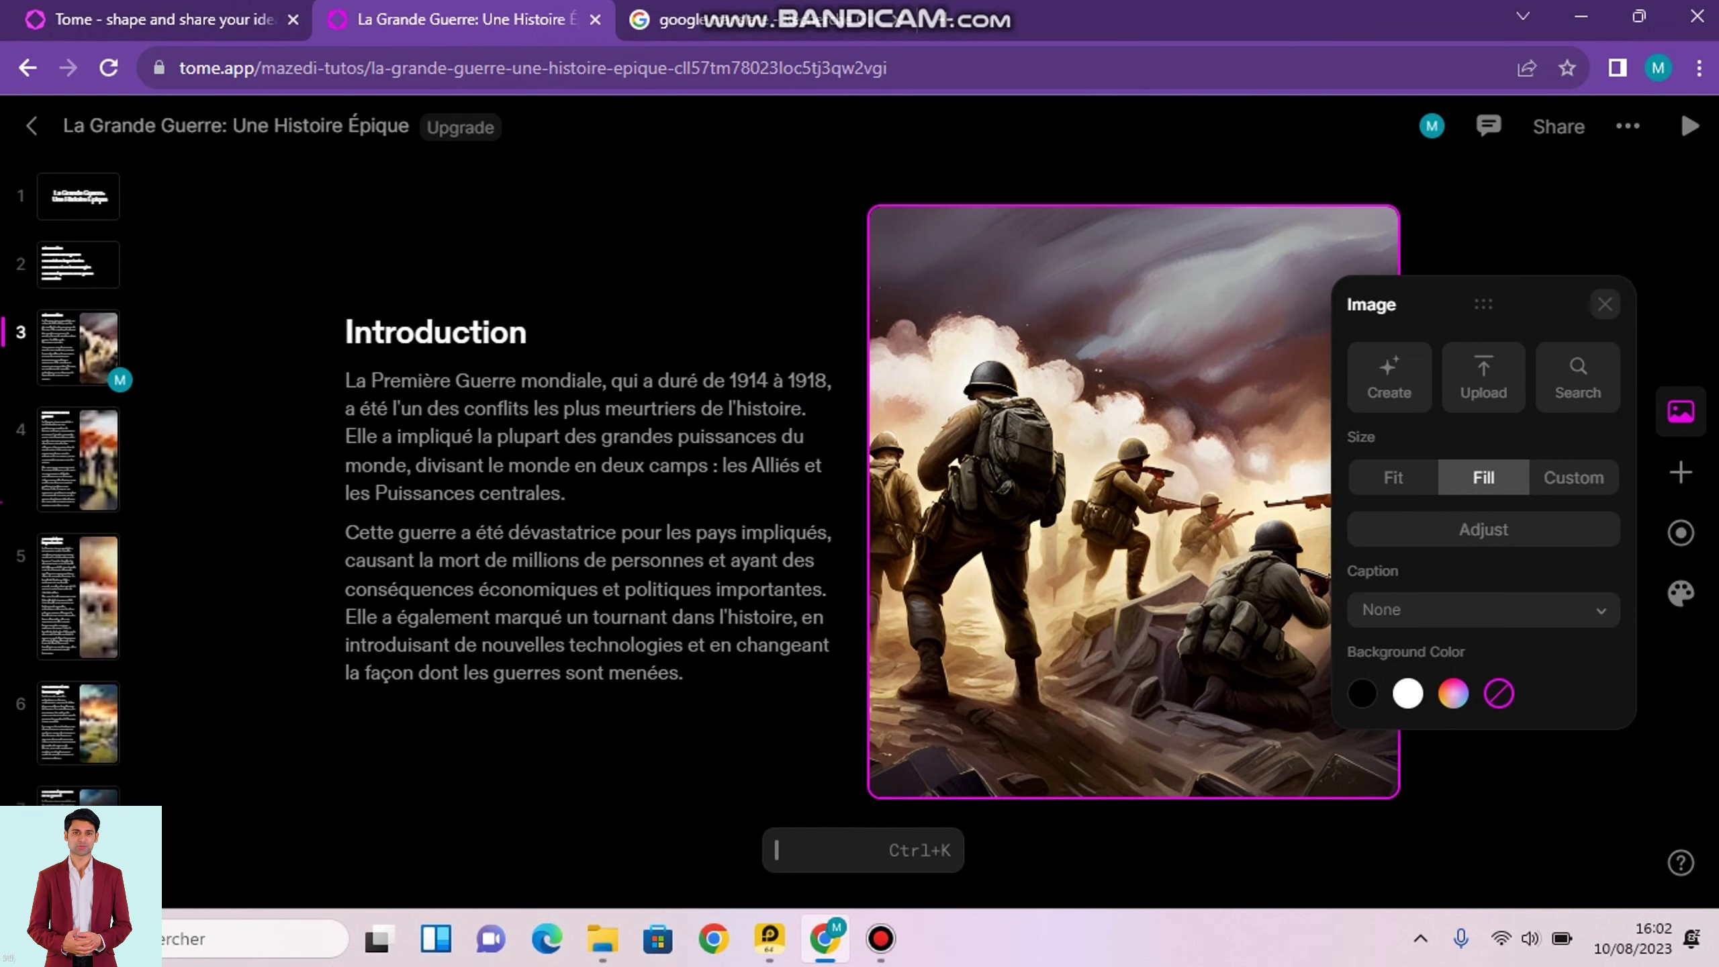
left_click(1605, 304)
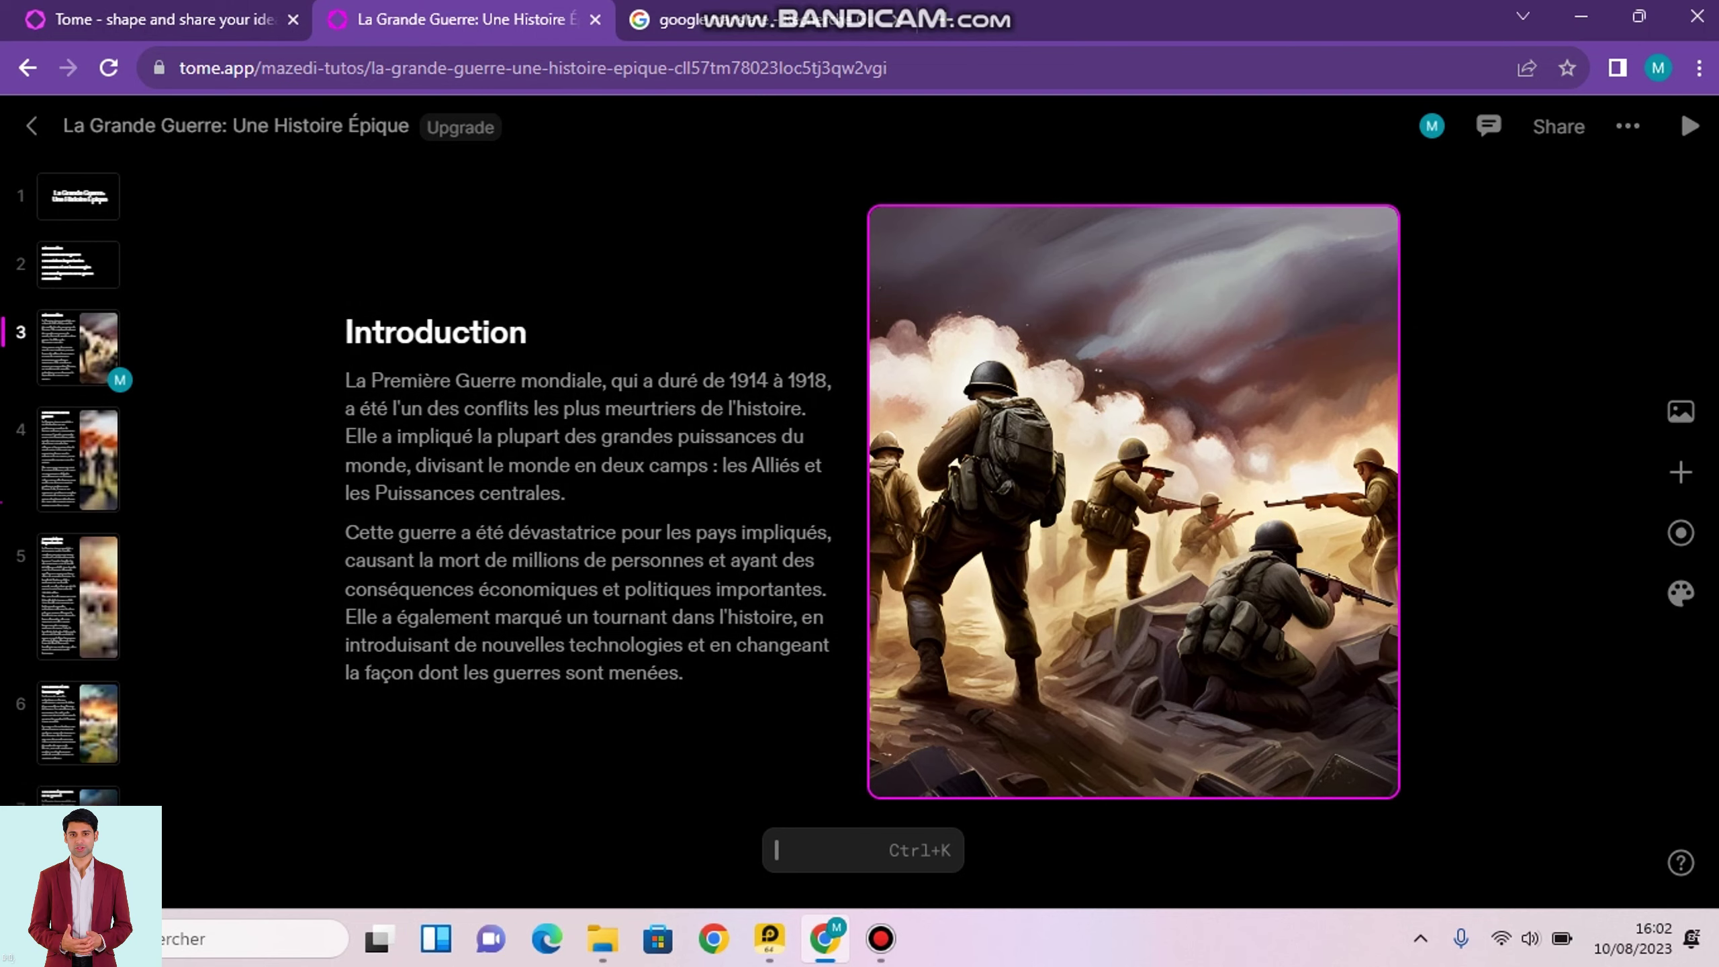
left_click(1689, 125)
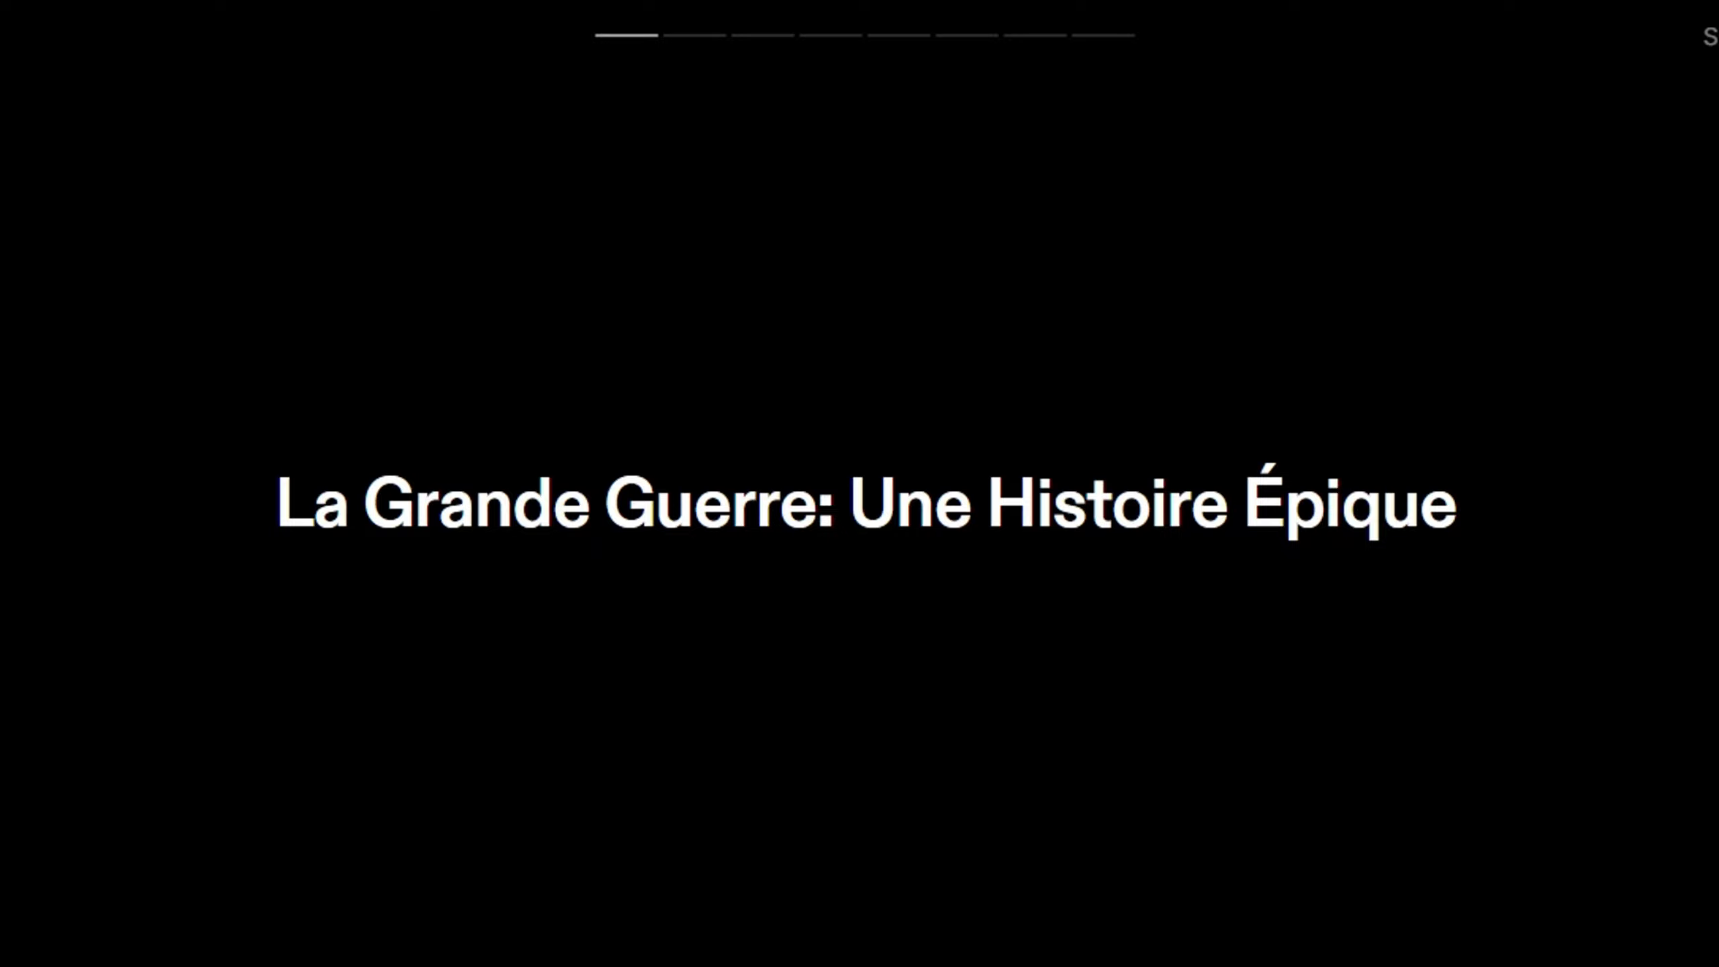
Step: Advance through the agenda, Introduction and causes slides to the battles slide
key("Right")
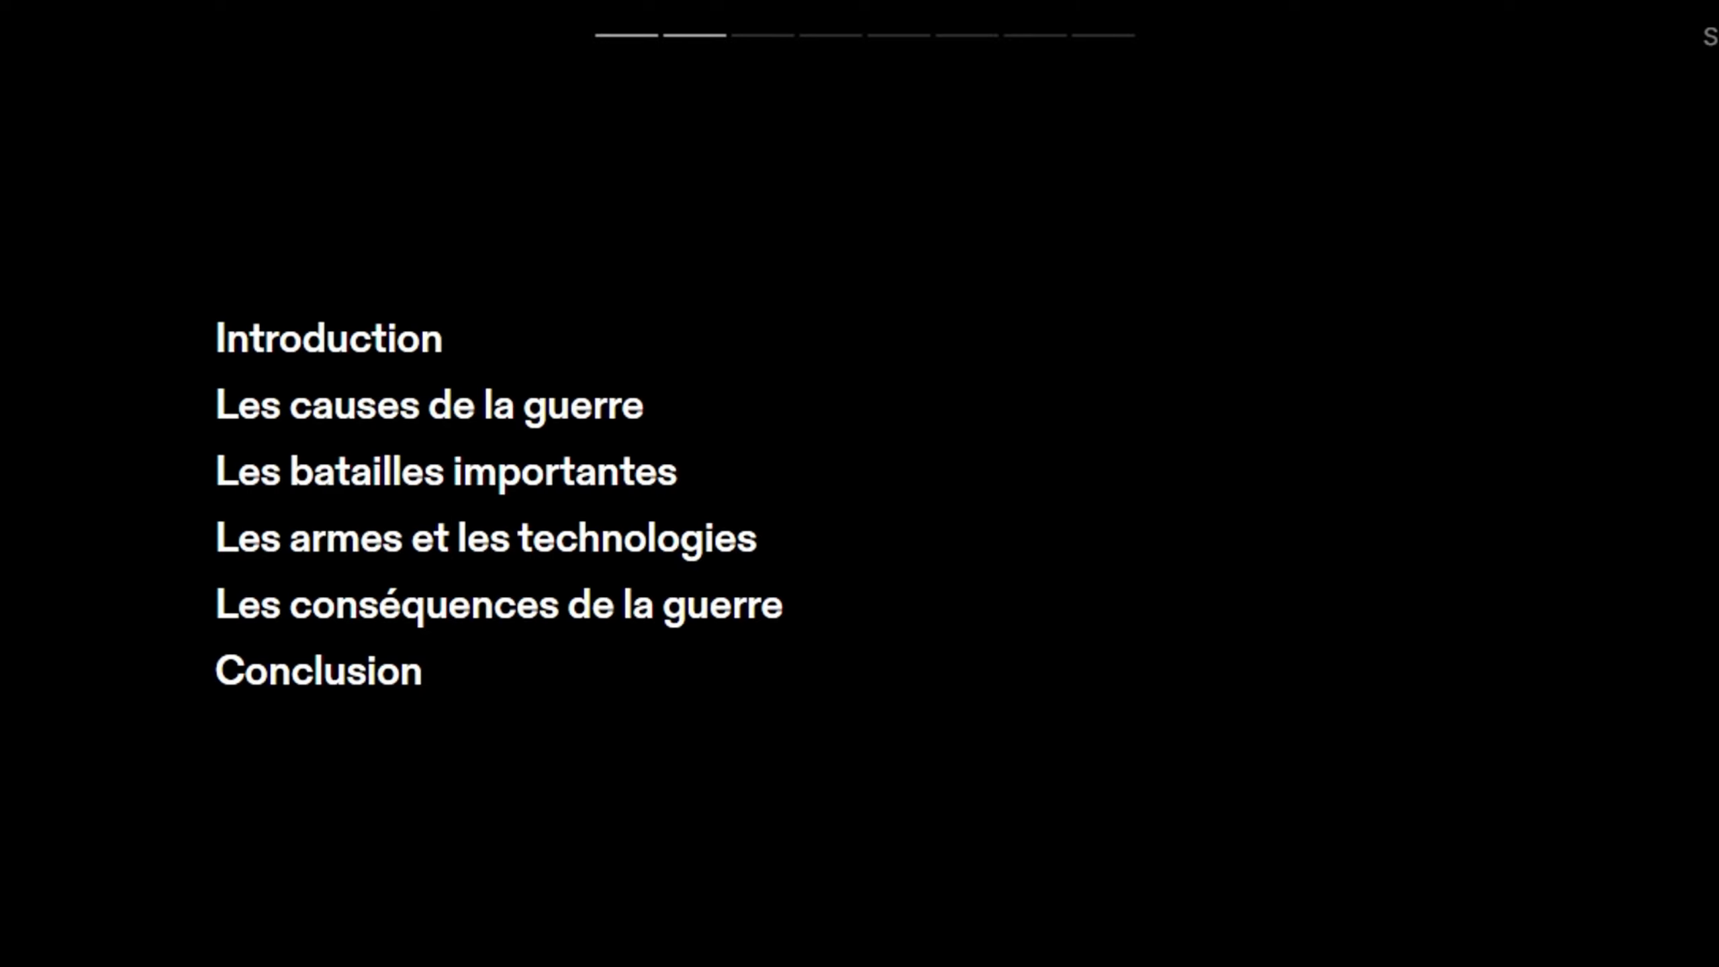
key("Right")
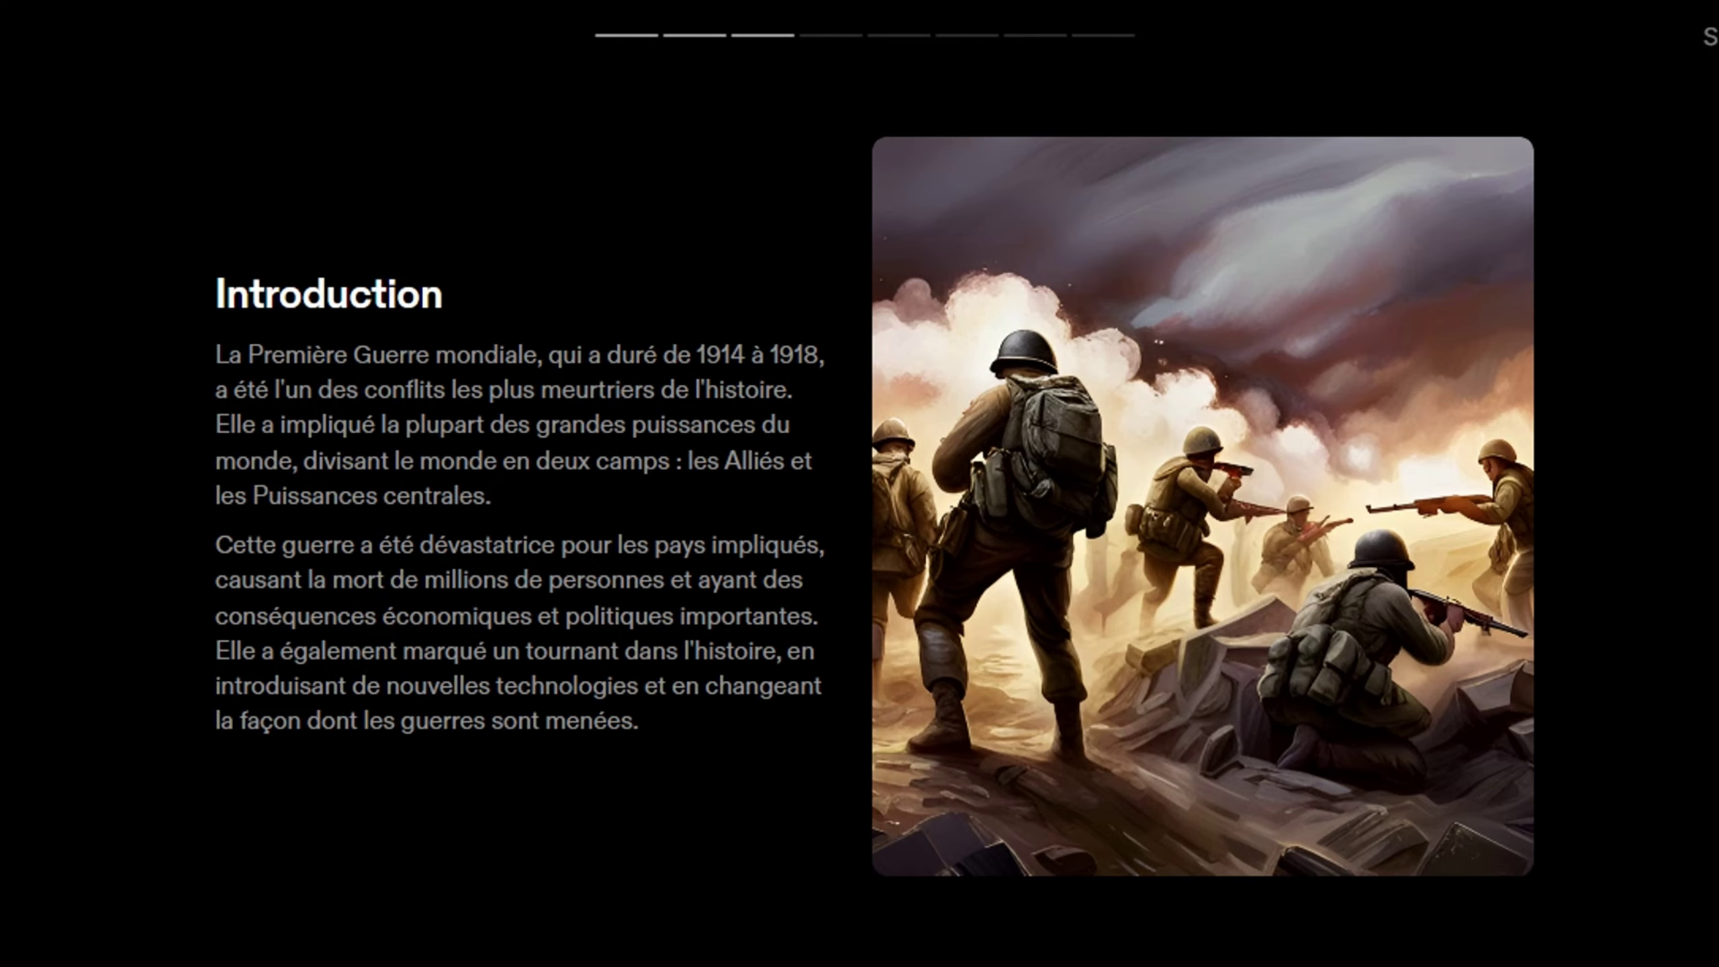
key("Right")
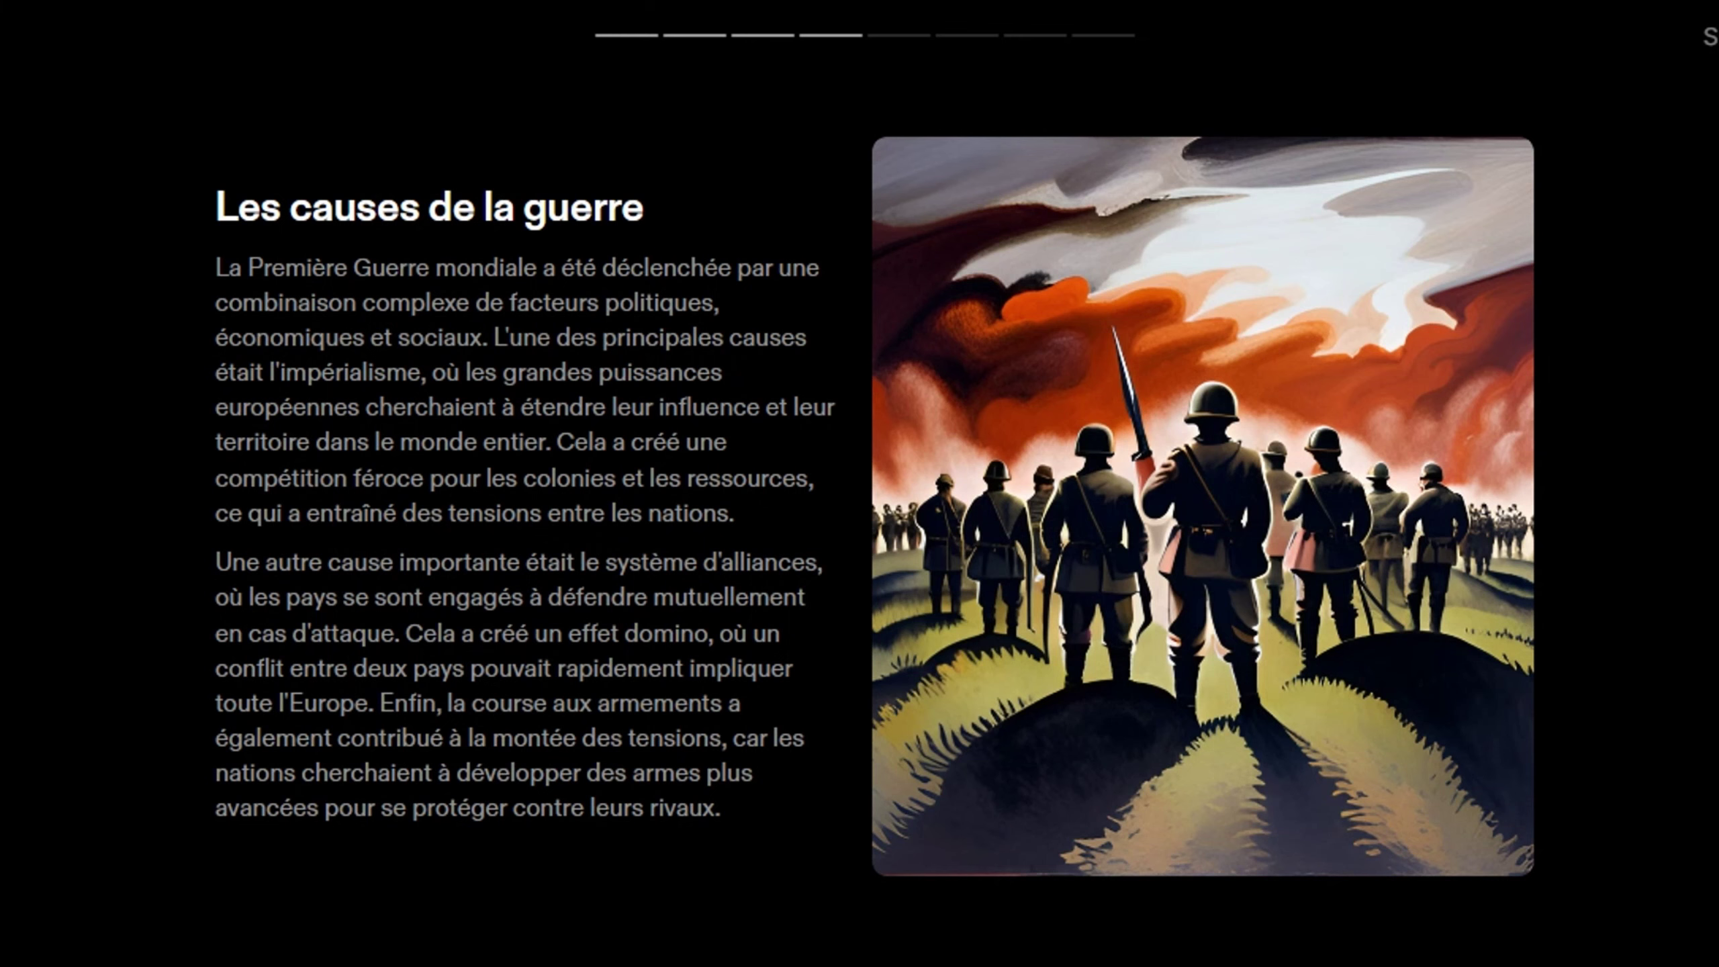
key("Right")
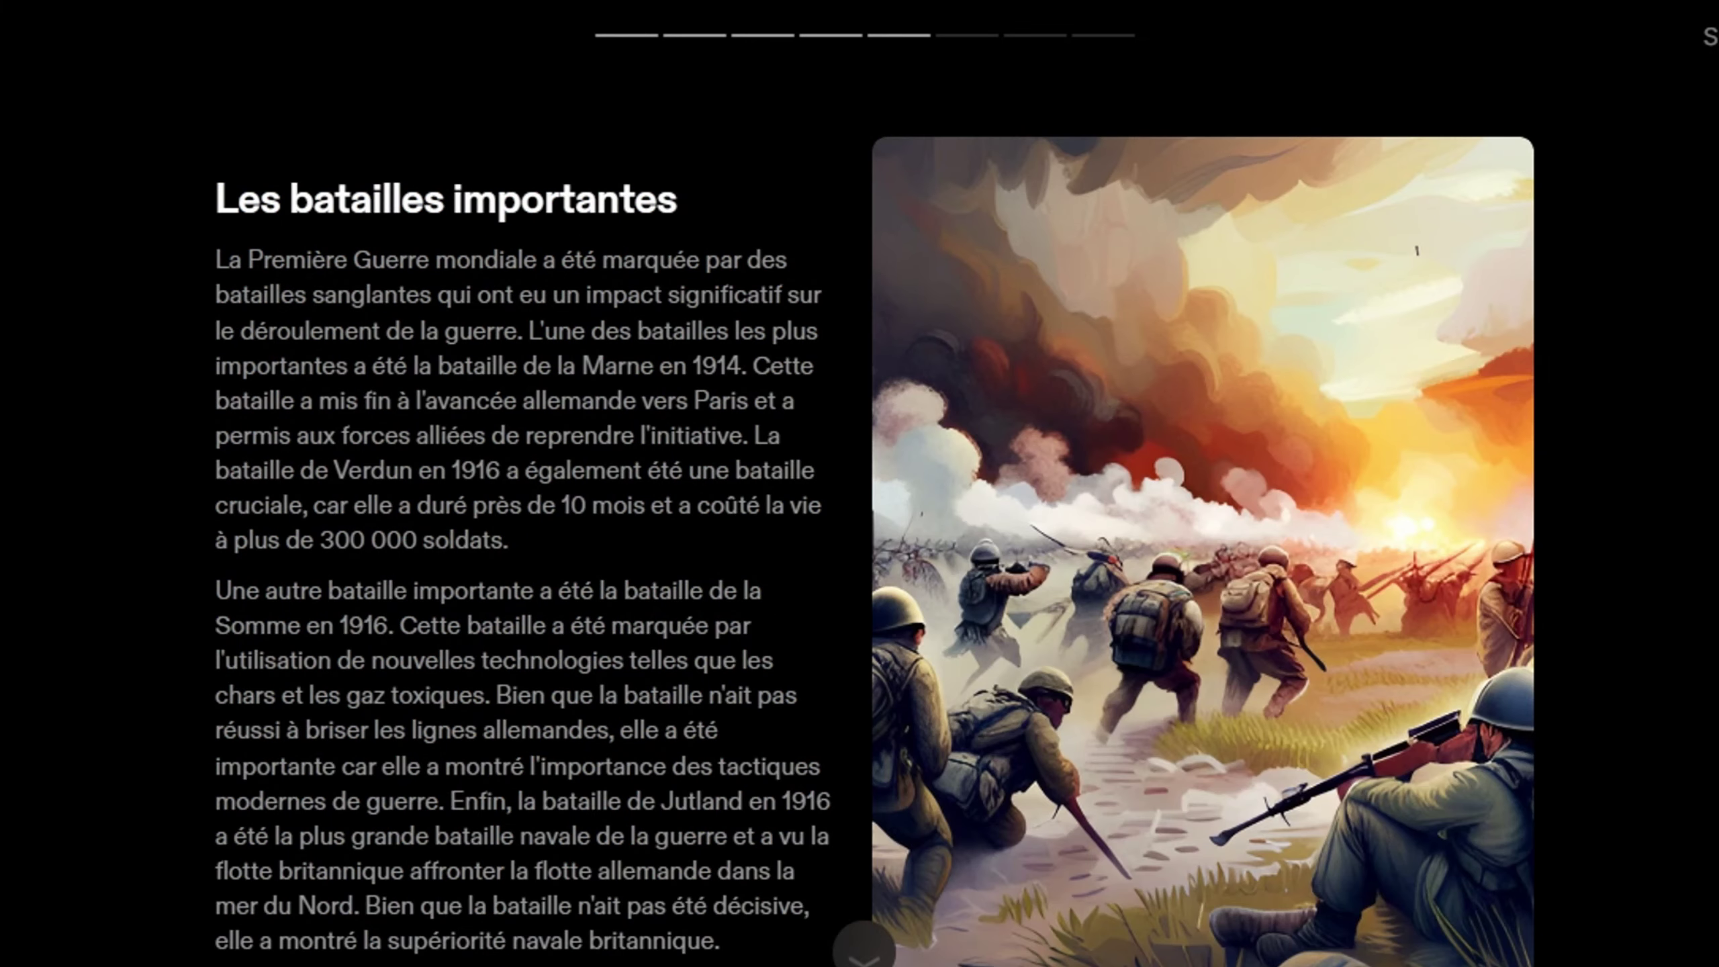
key("Right")
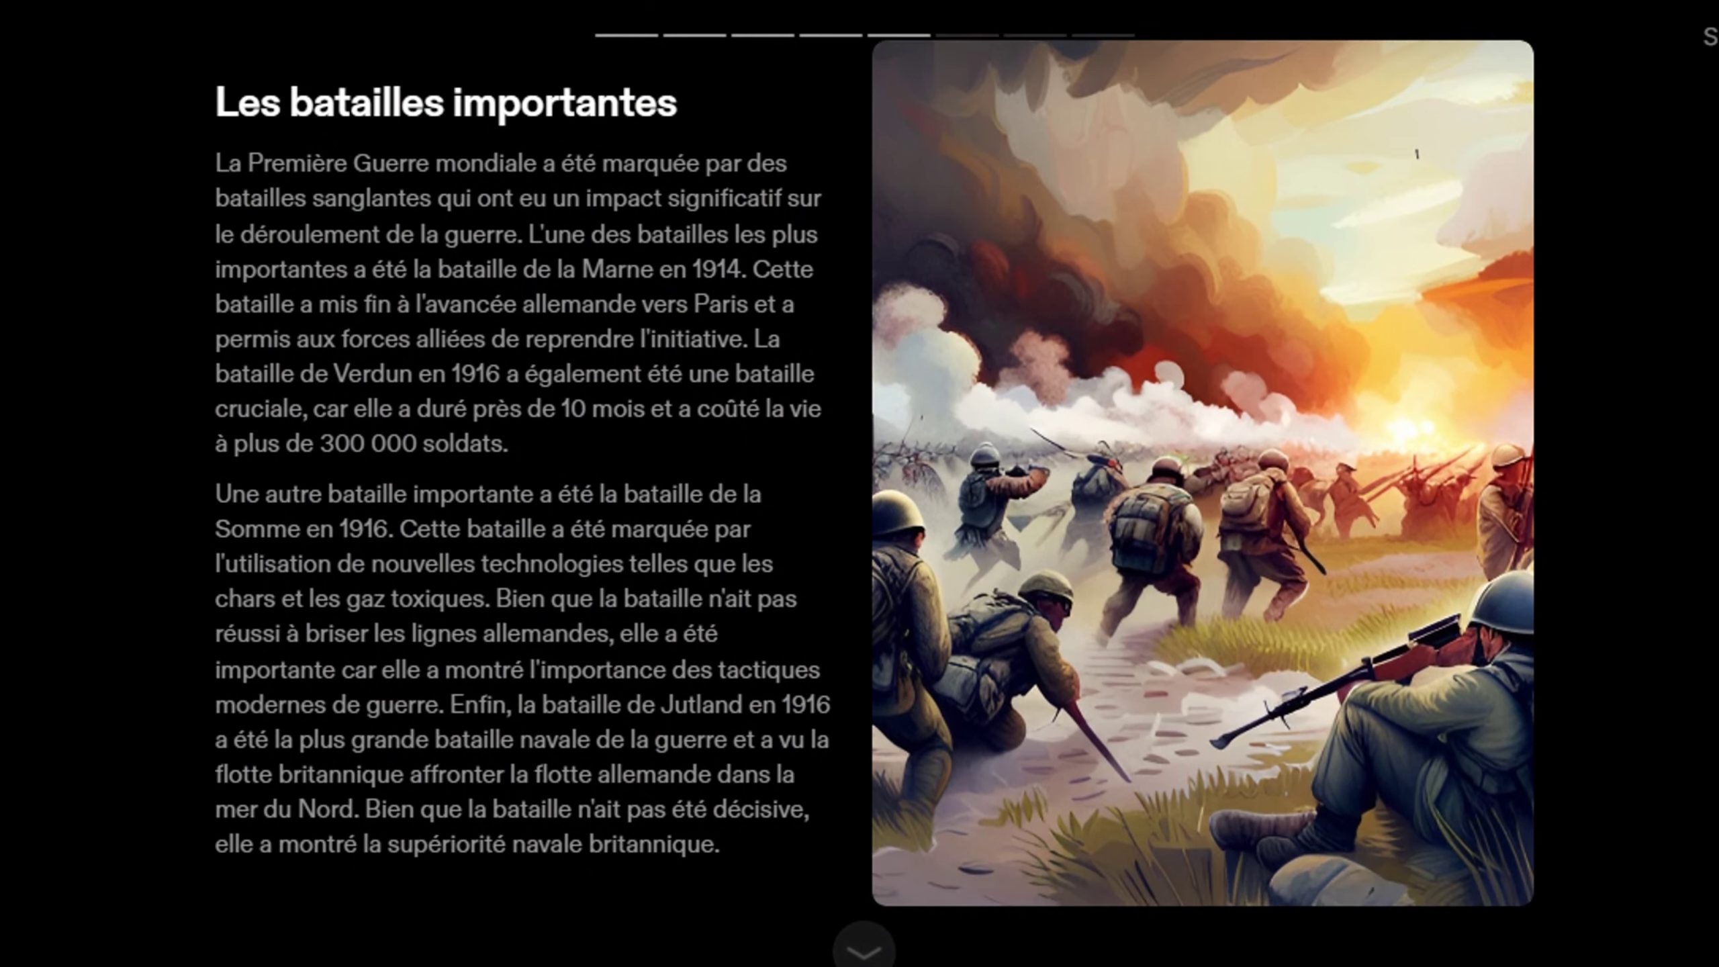
key("Left")
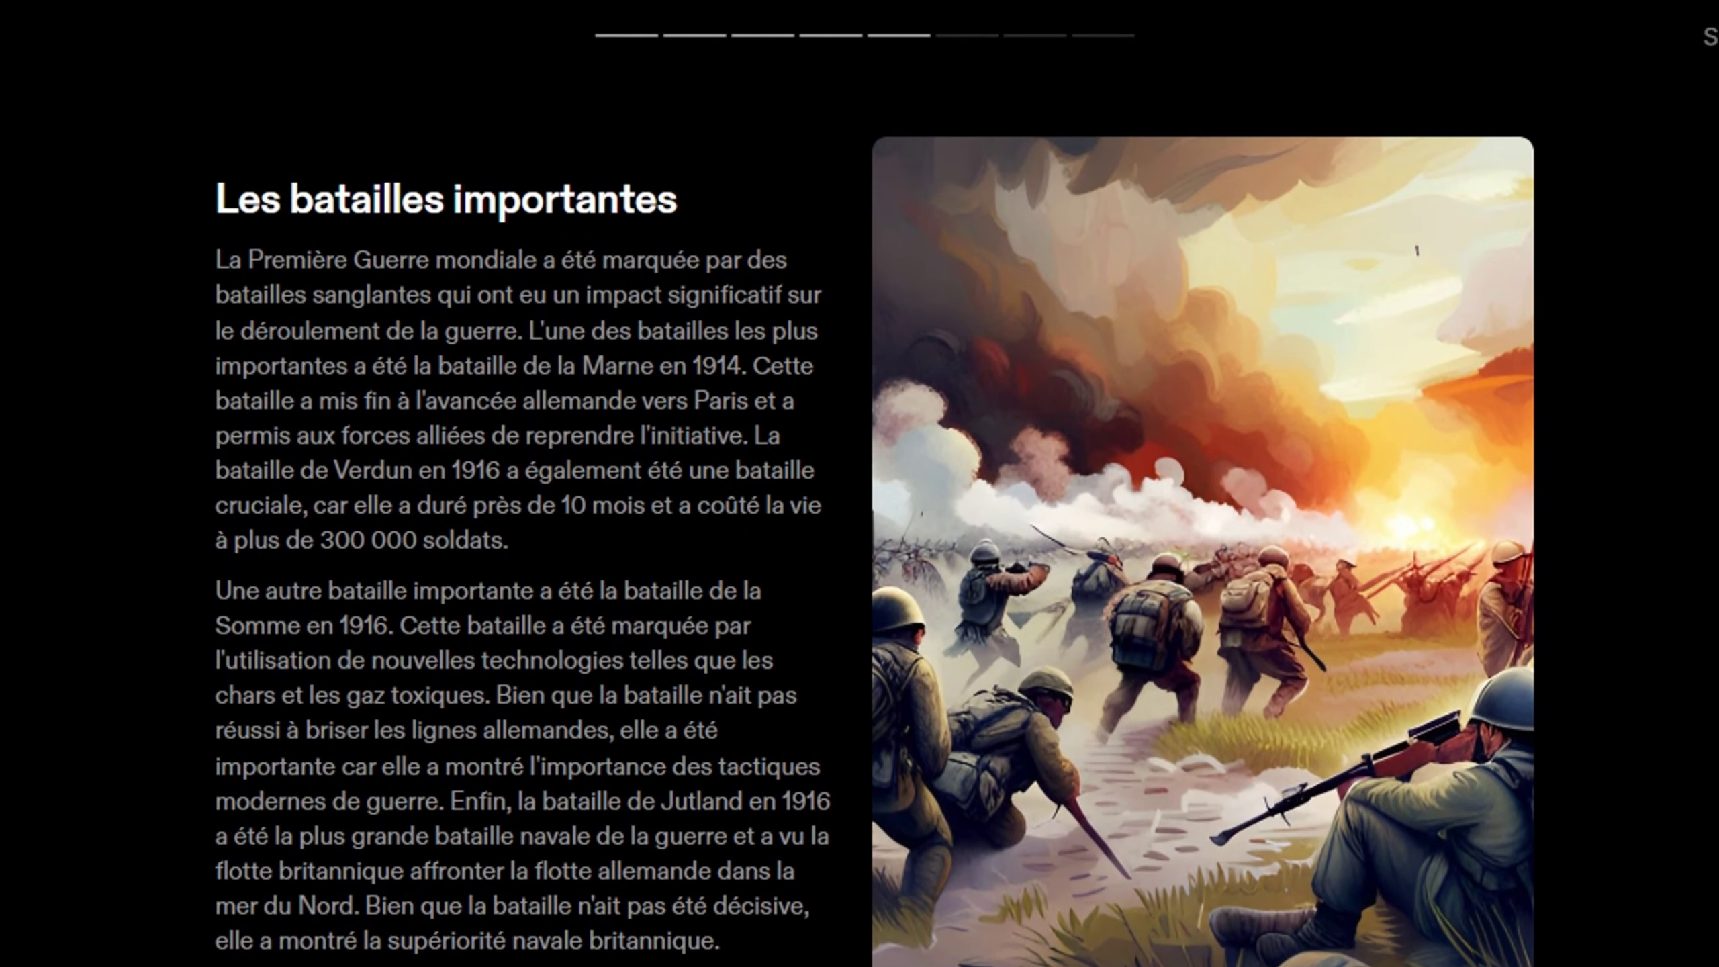
Step: Continue through the weapons and consequences slides to the Conclusion
key("Right")
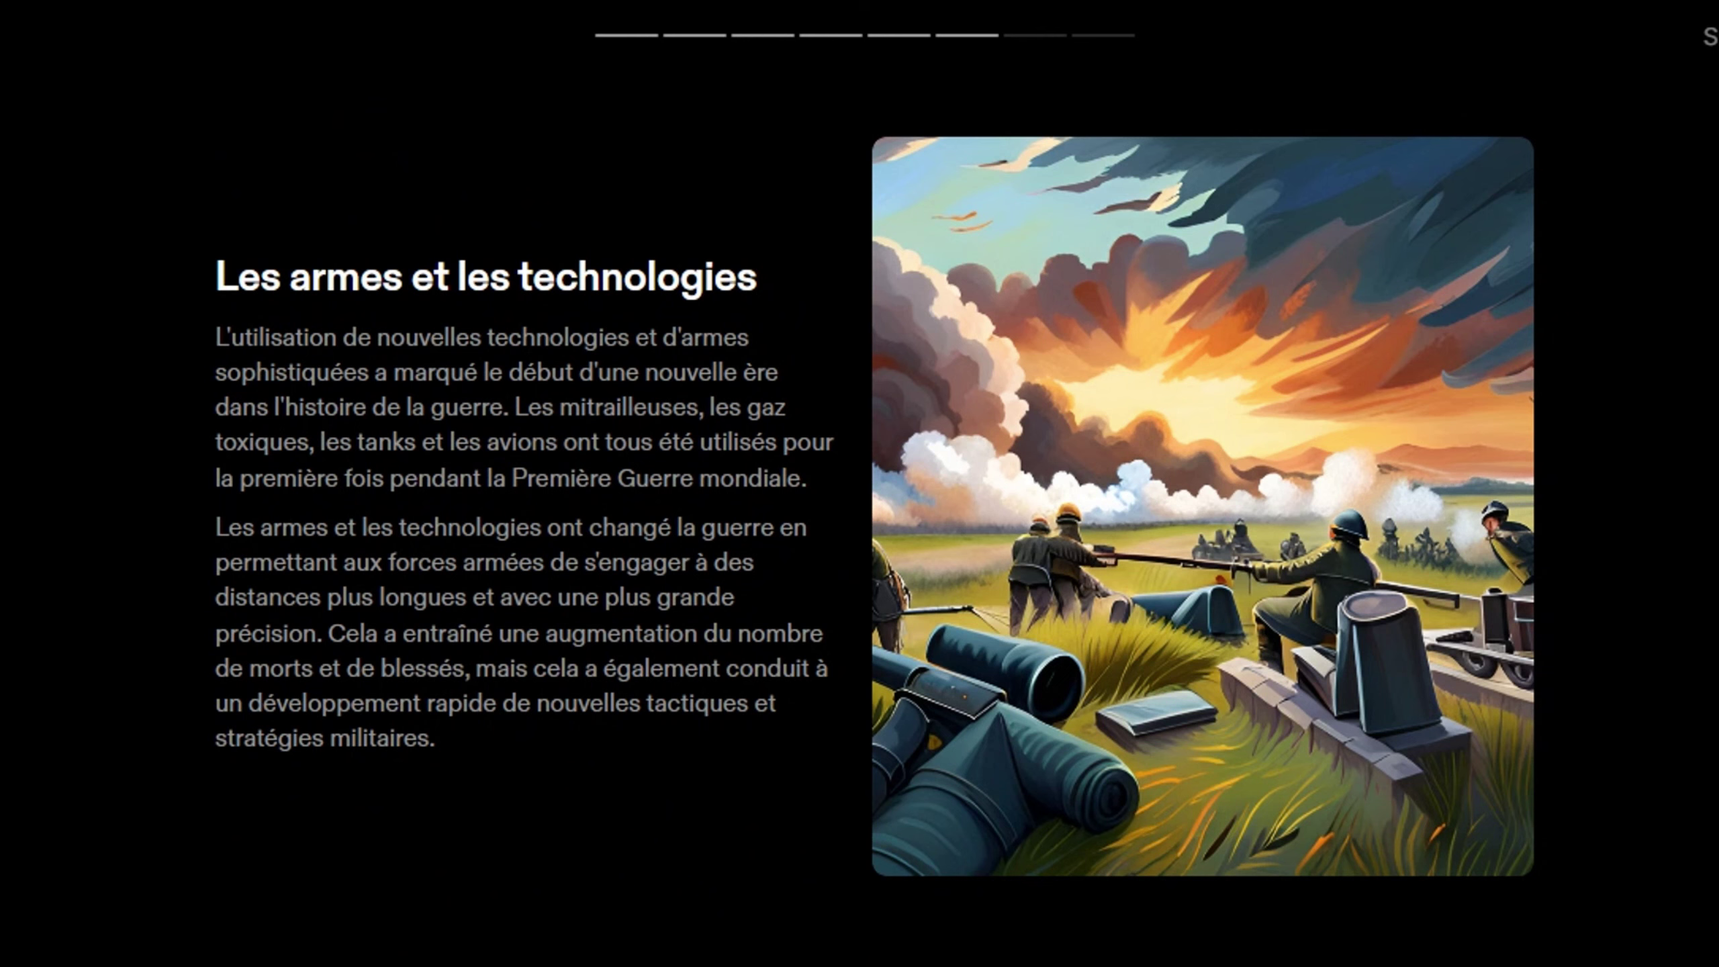
key("Right")
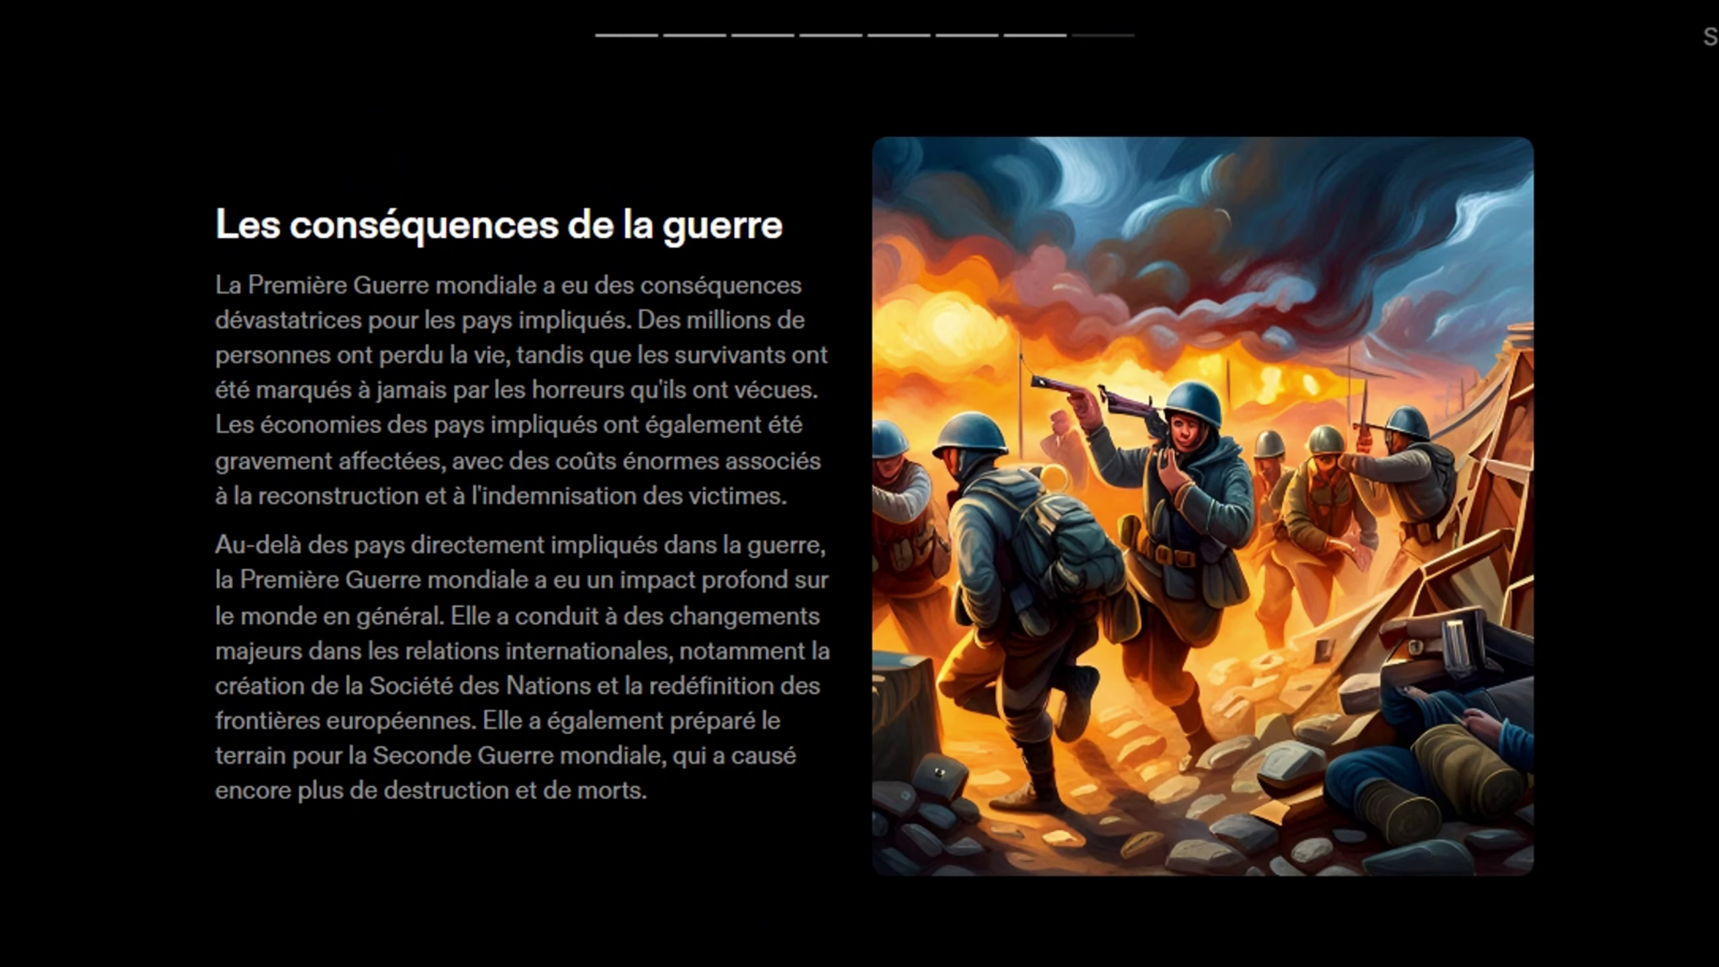
key("Right")
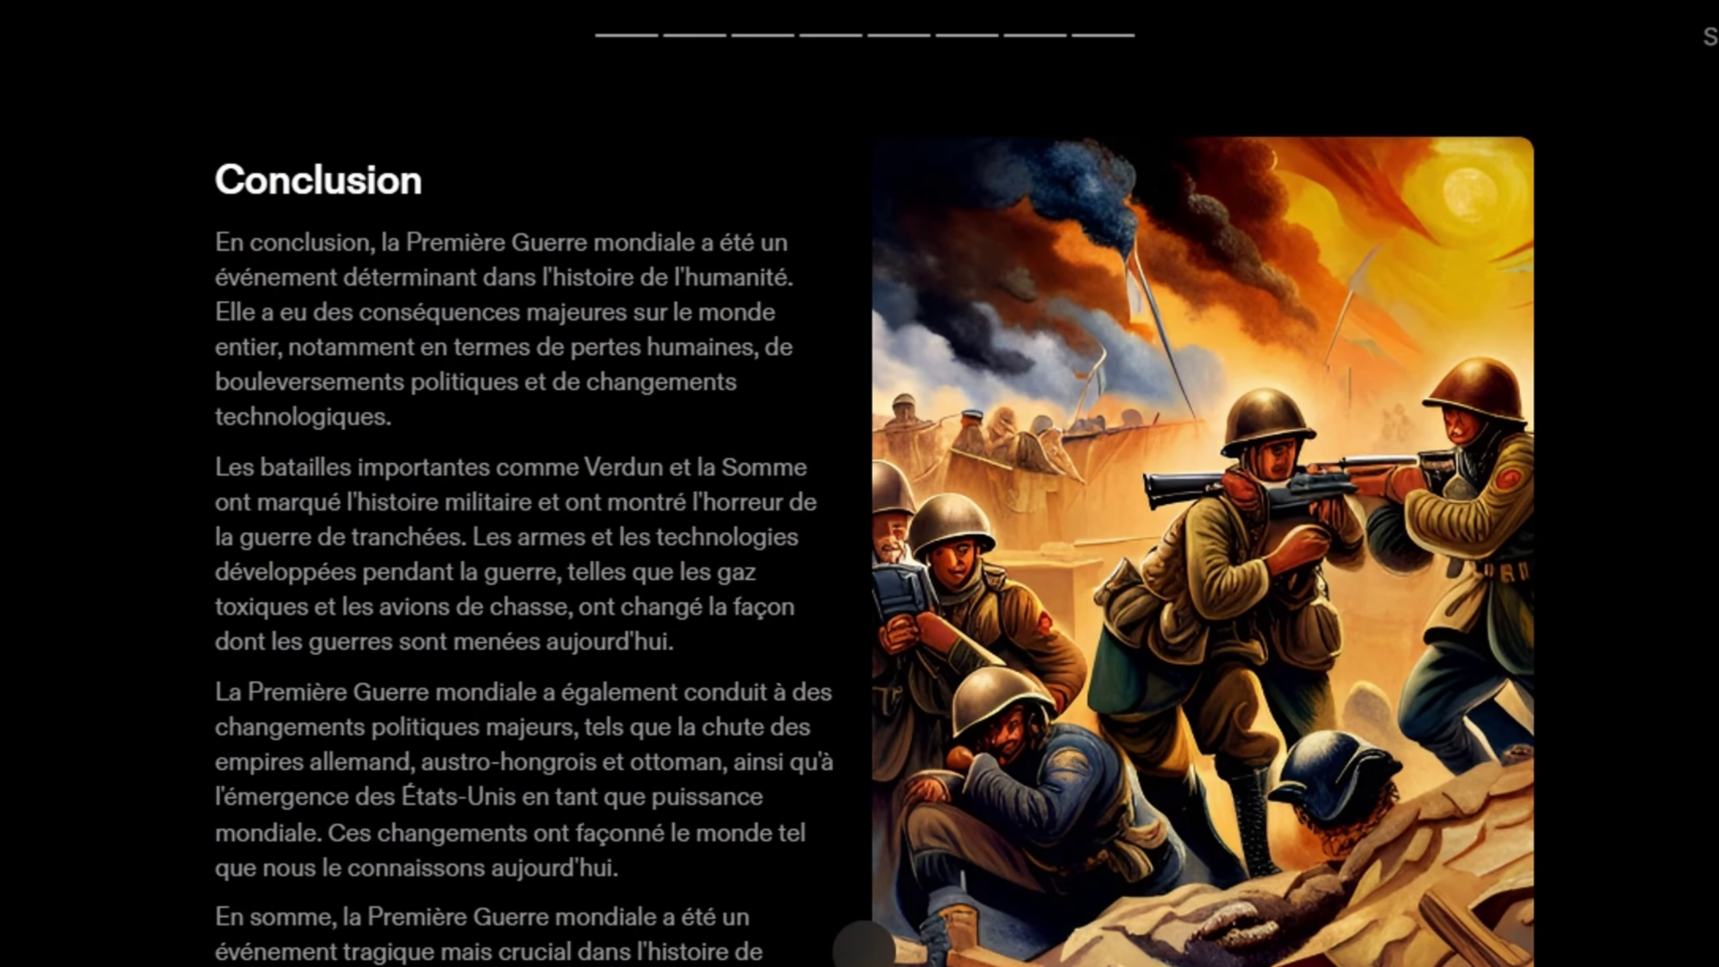
scroll(860, 515, "down", 3)
scroll(860, 515, "up", 3)
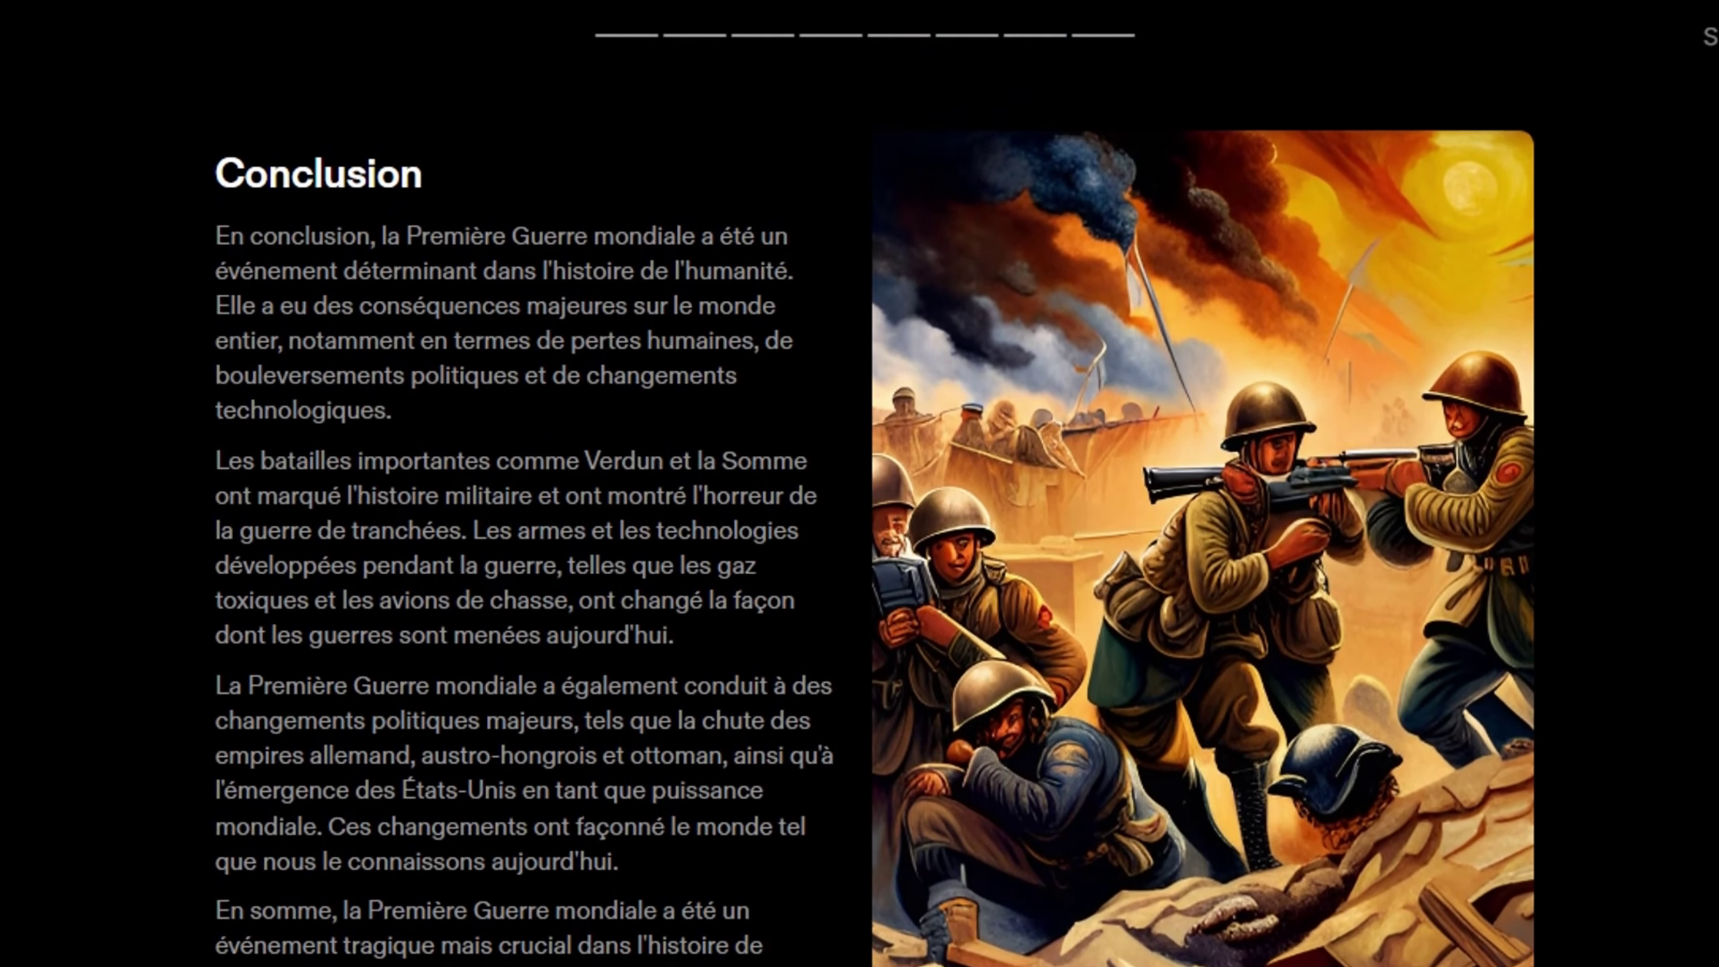